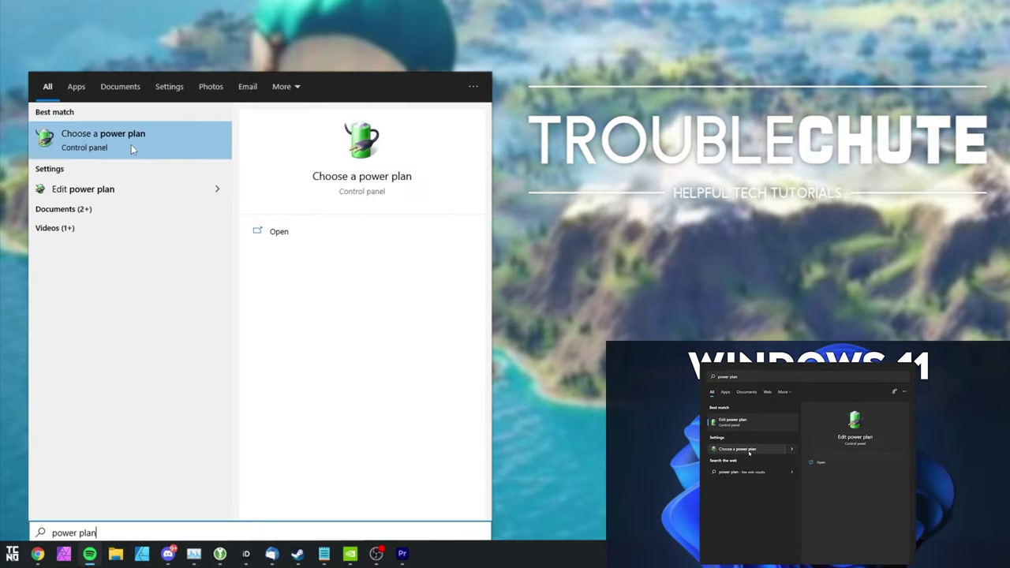
Step: Open the power plan chooser, enter "powercfg -duplicatescheme e9a42b02-d5df-448d-aa00-03f14749eb61" in an administrator Command Prompt, and refresh the plan list
click(131, 144)
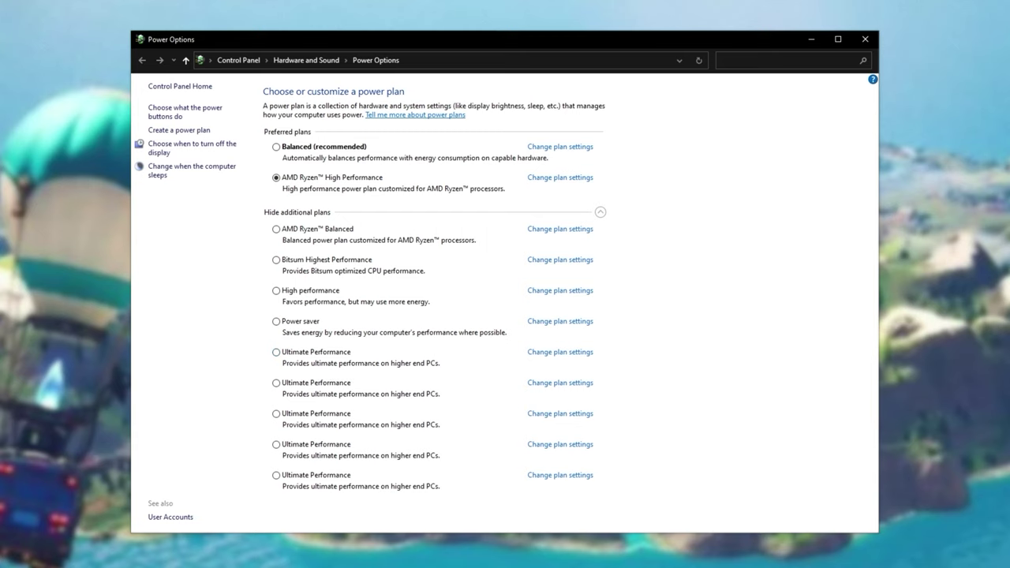
key(super)
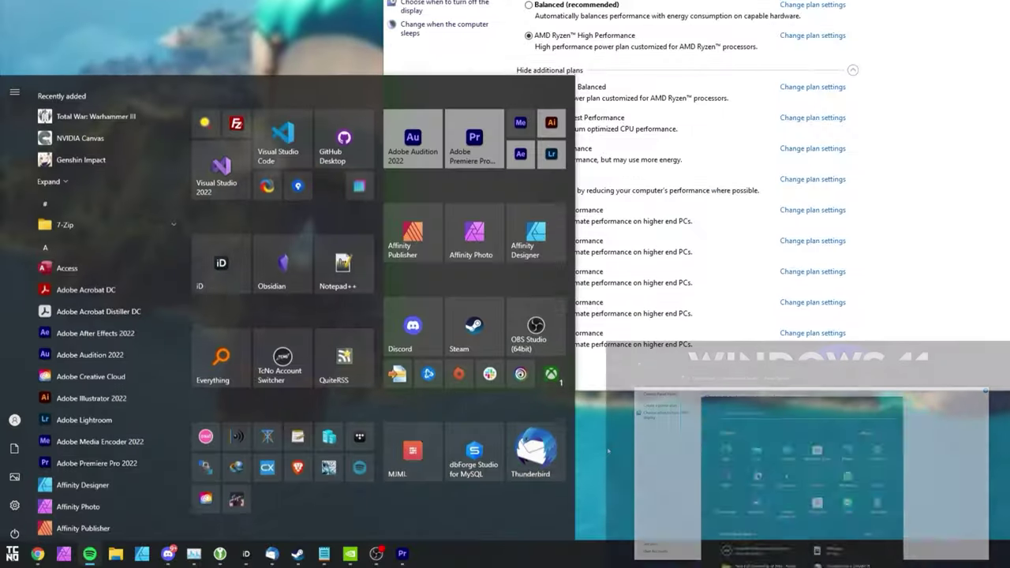
text(cmd)
click(360, 250)
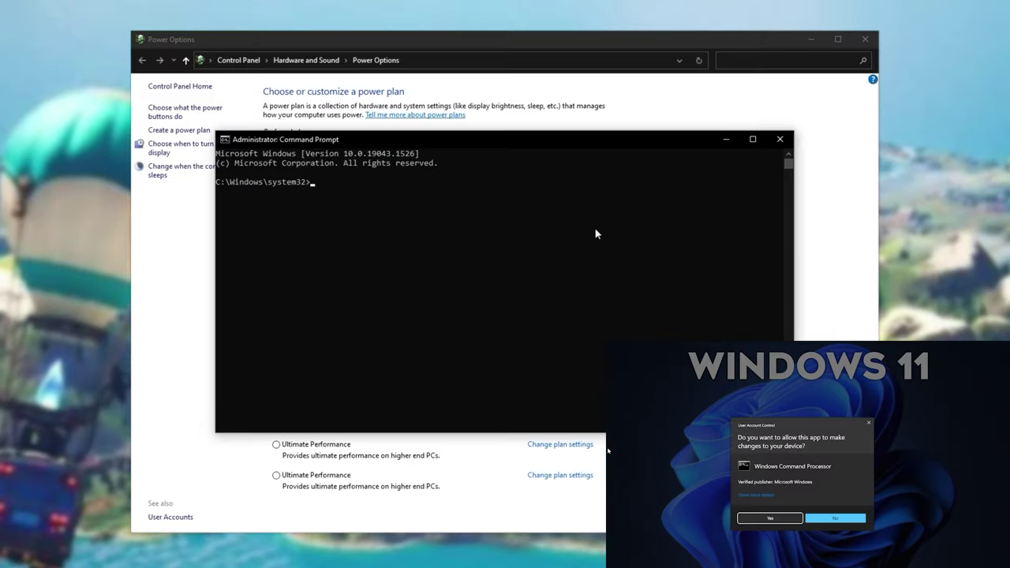
text(powercfg -duplicatescheme e9a42b02-d5df-448d-aa00-03f14749eb61)
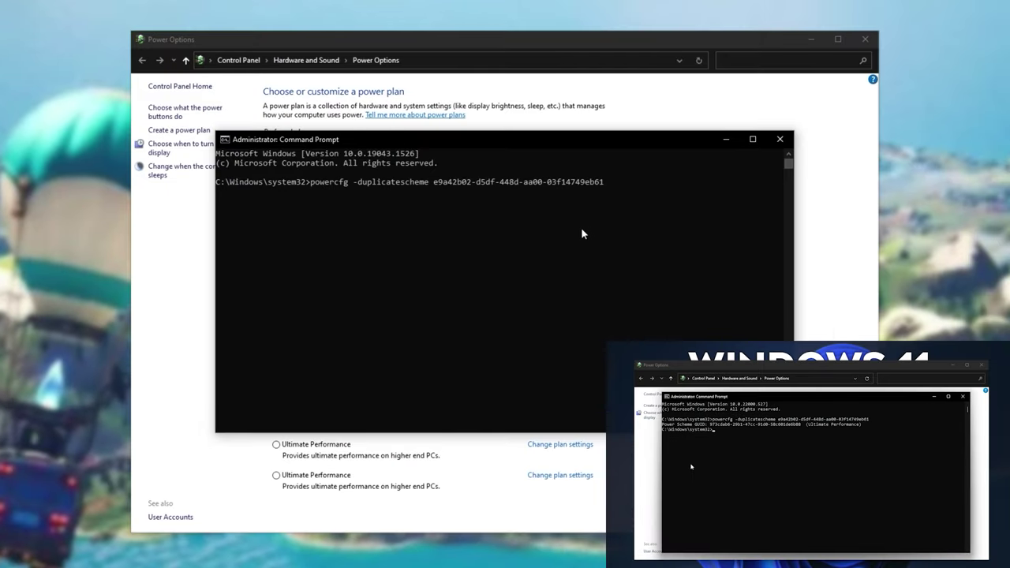
click(780, 139)
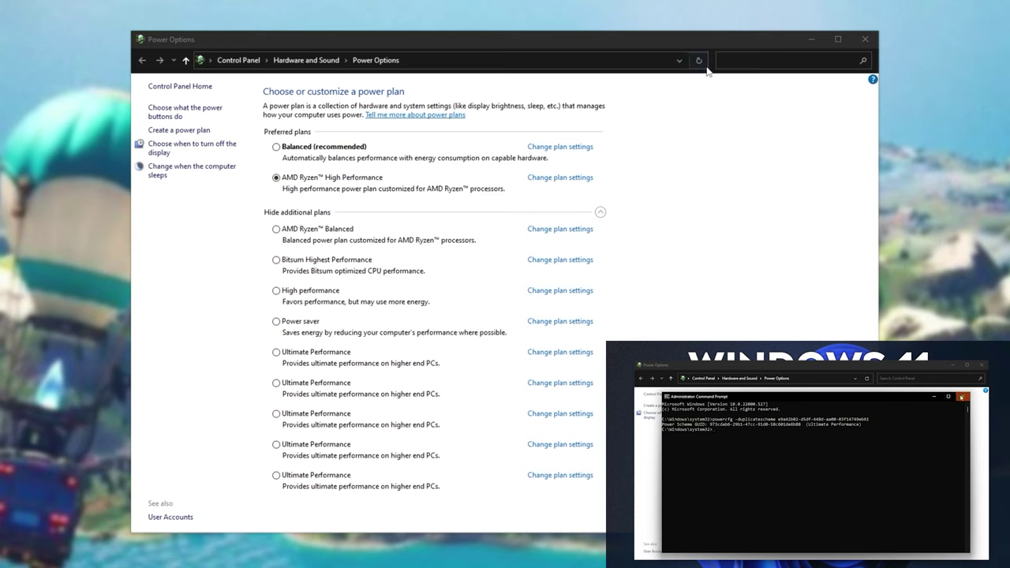
click(700, 63)
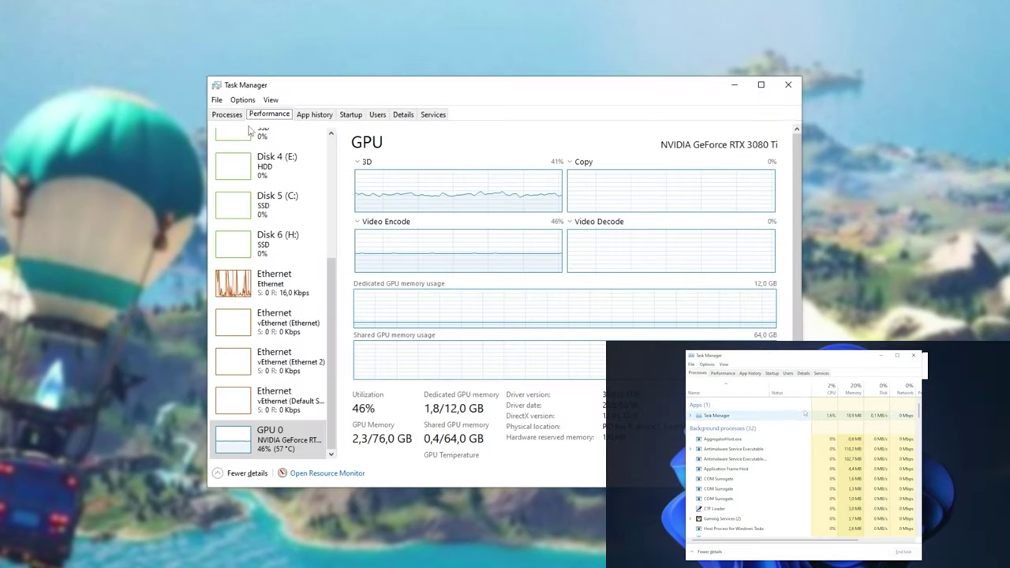
Step: Examine the running processes and the startup apps in Task Manager, including the actions available for f.lux
click(239, 117)
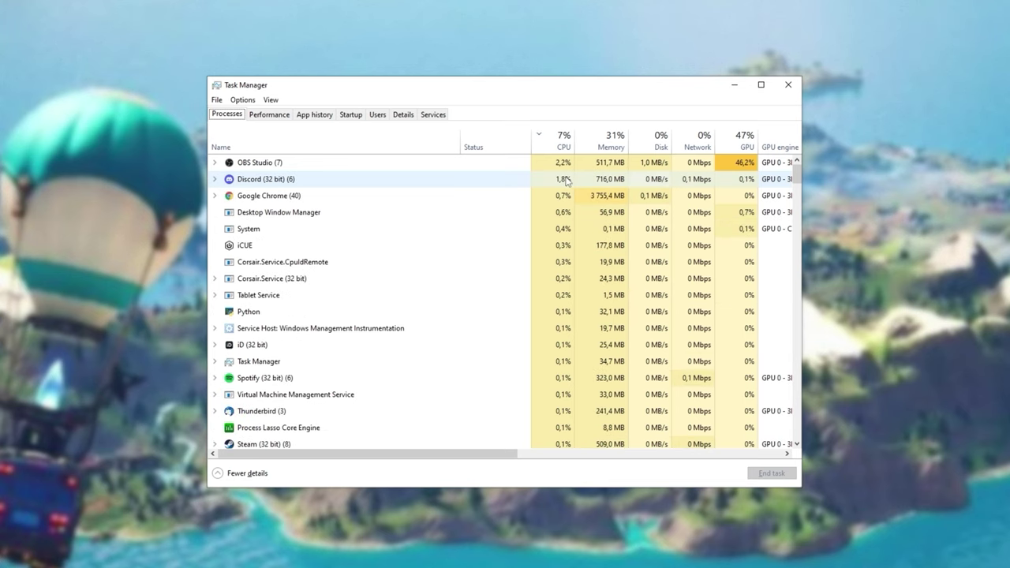
click(352, 116)
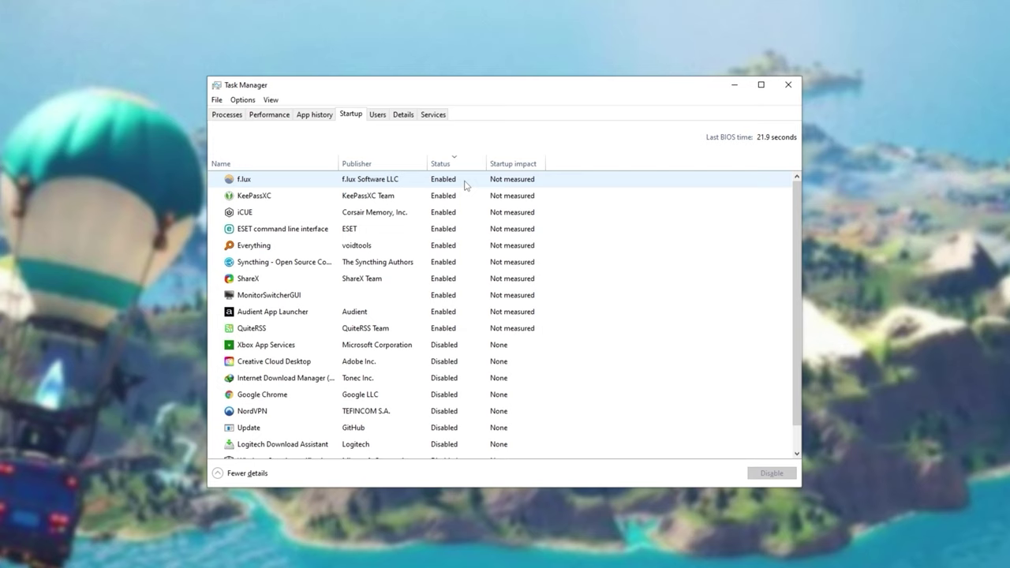
right_click(418, 188)
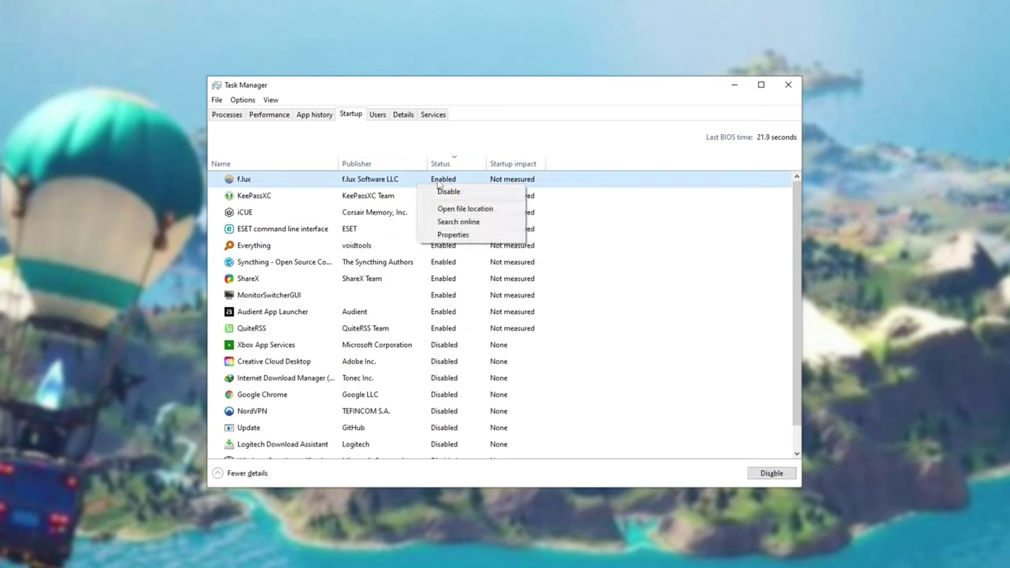
click(439, 183)
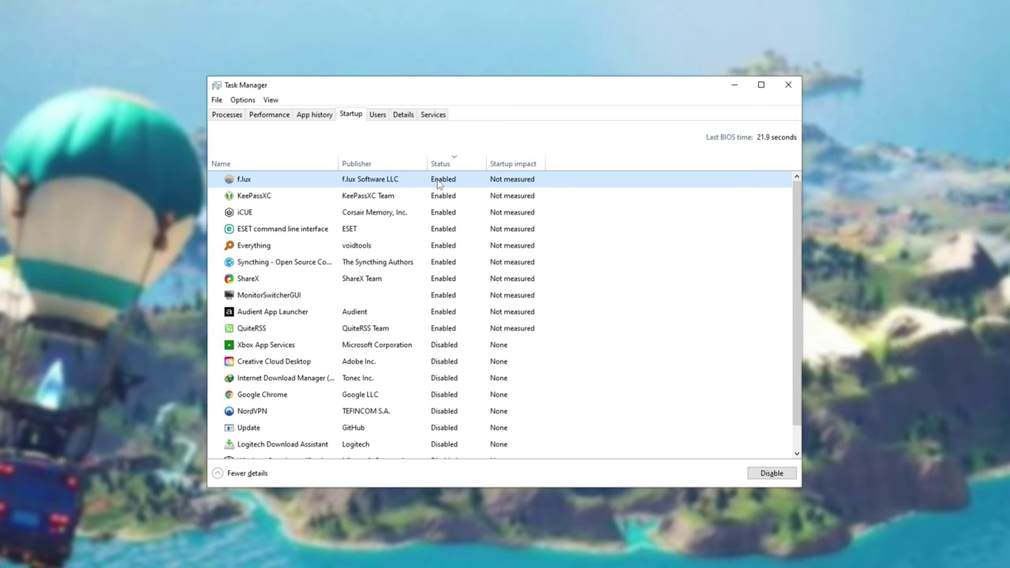
Step: Inspect the startup type options of WpnUserService_dac5d in Services without saving, and return to Task Manager's startup apps before minimizing it
click(433, 115)
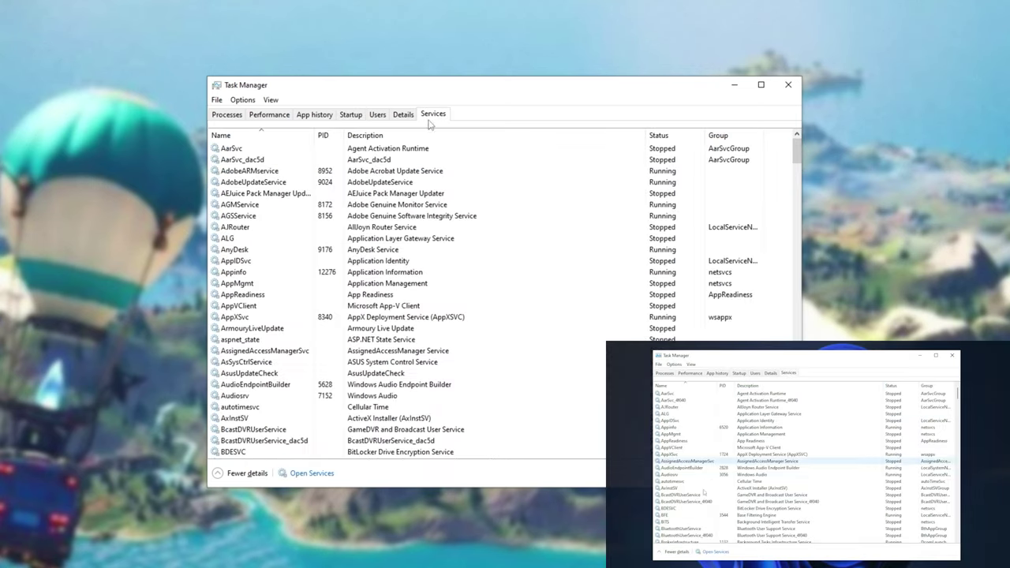
click(312, 473)
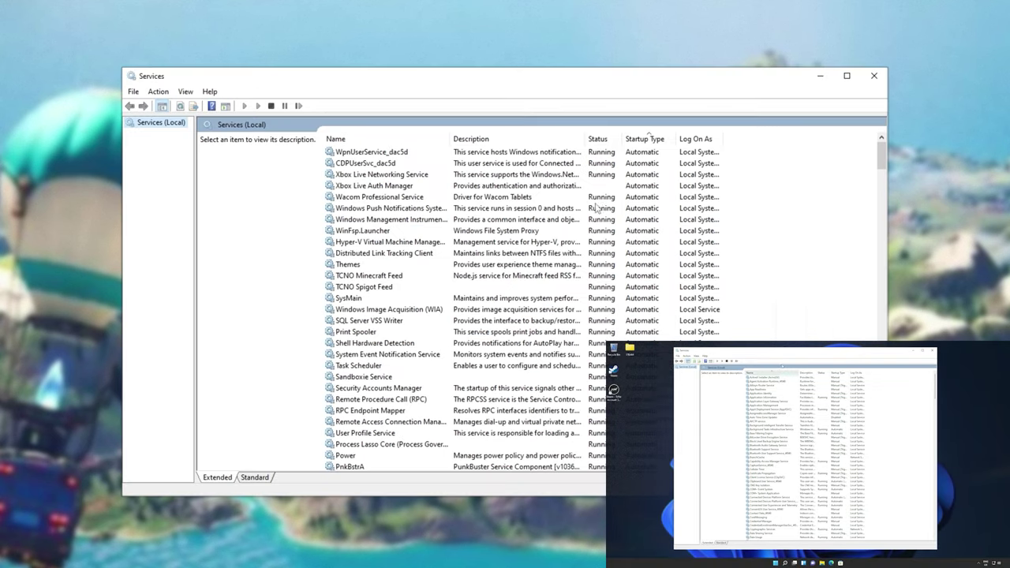
click(643, 156)
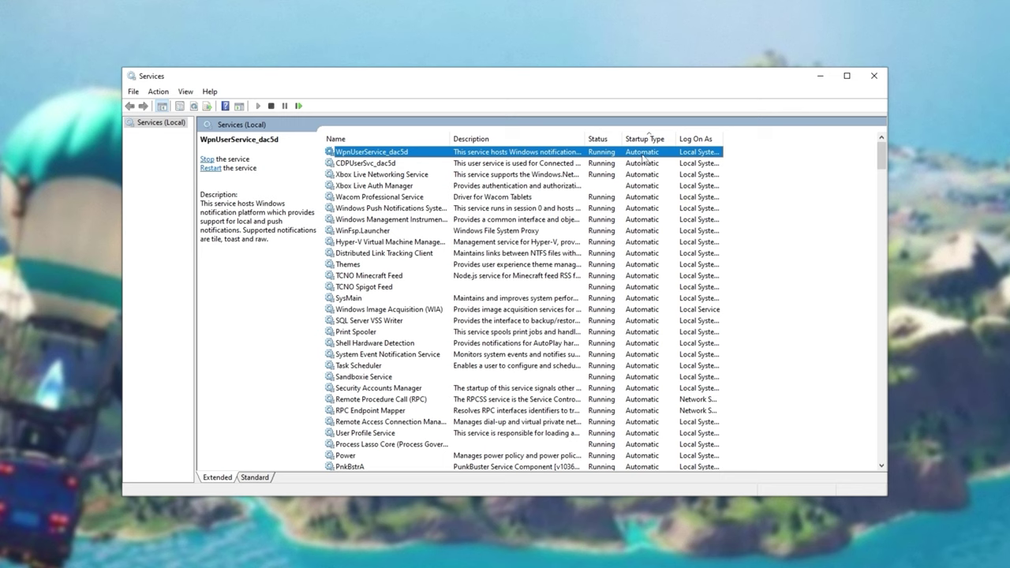
double_click(466, 156)
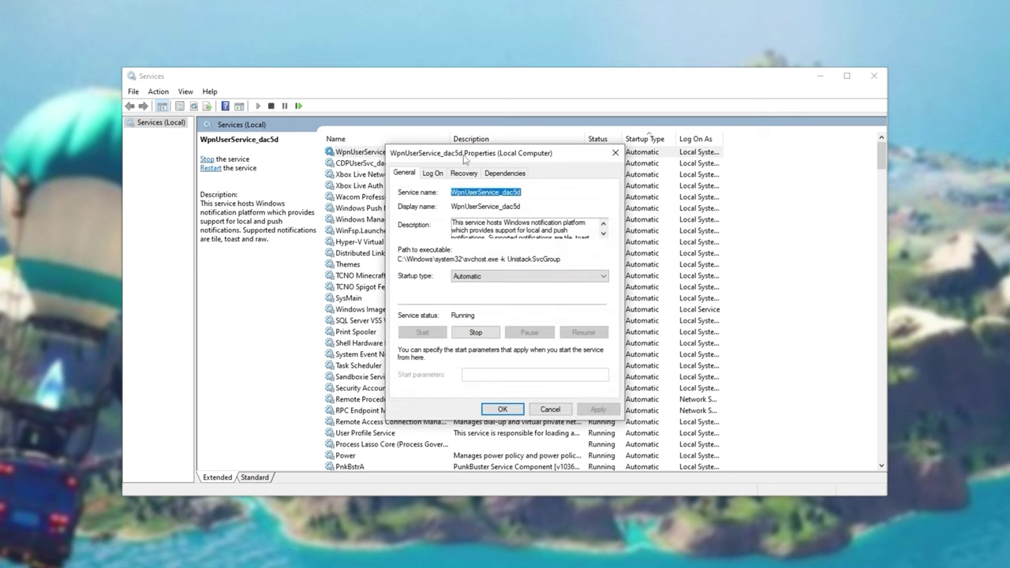
drag(466, 160, 451, 160)
click(506, 276)
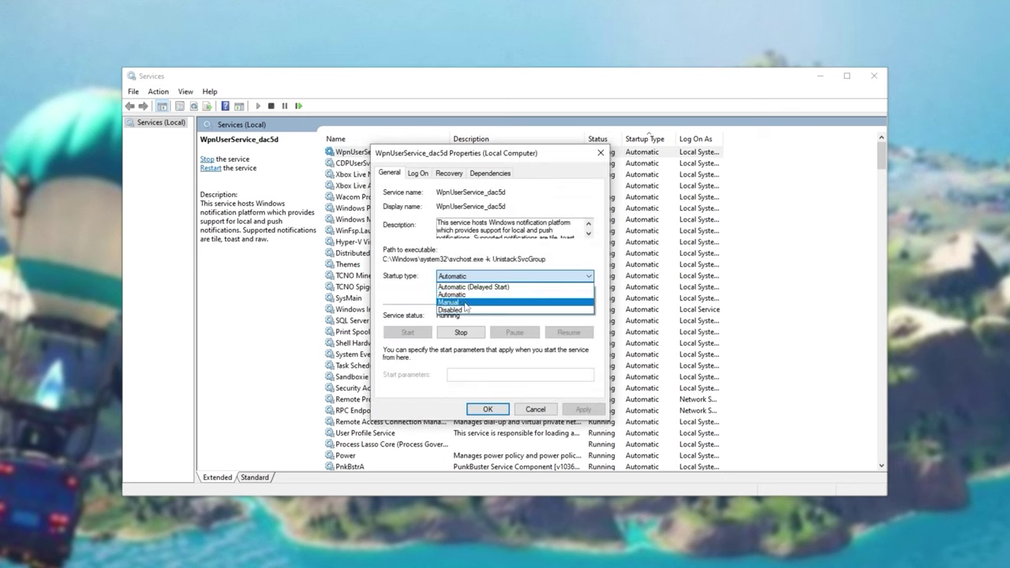
click(451, 295)
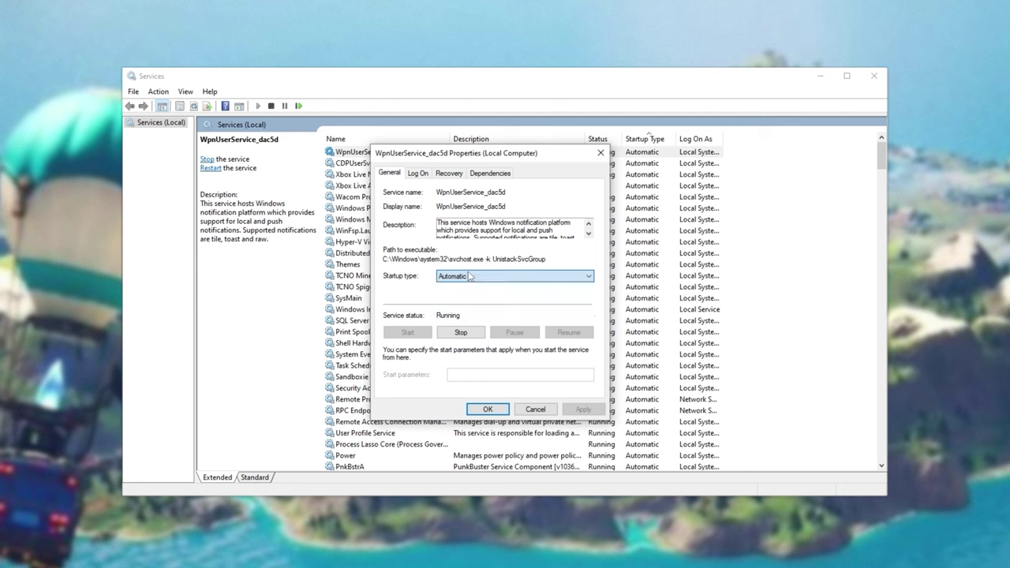
click(536, 412)
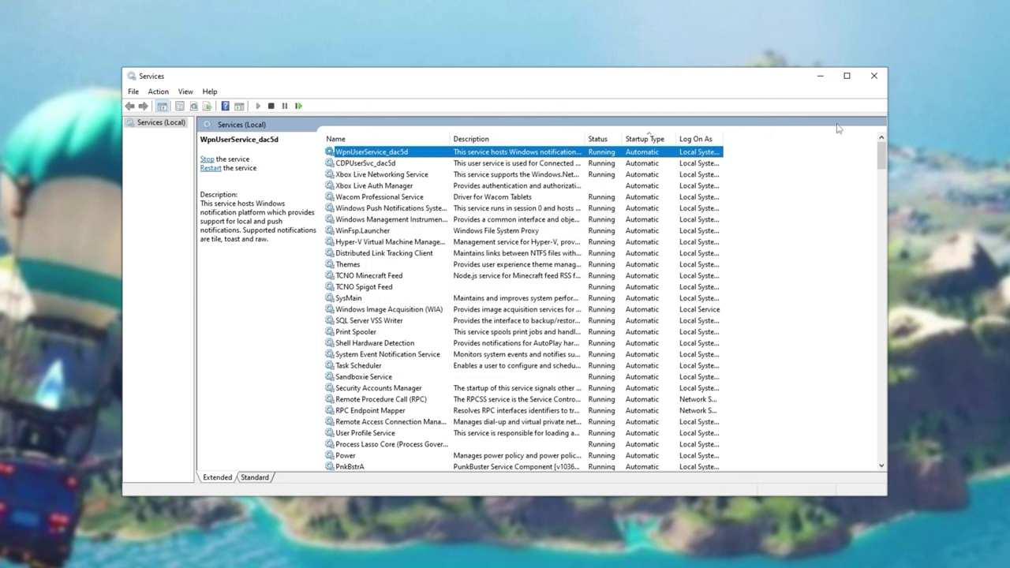
click(876, 77)
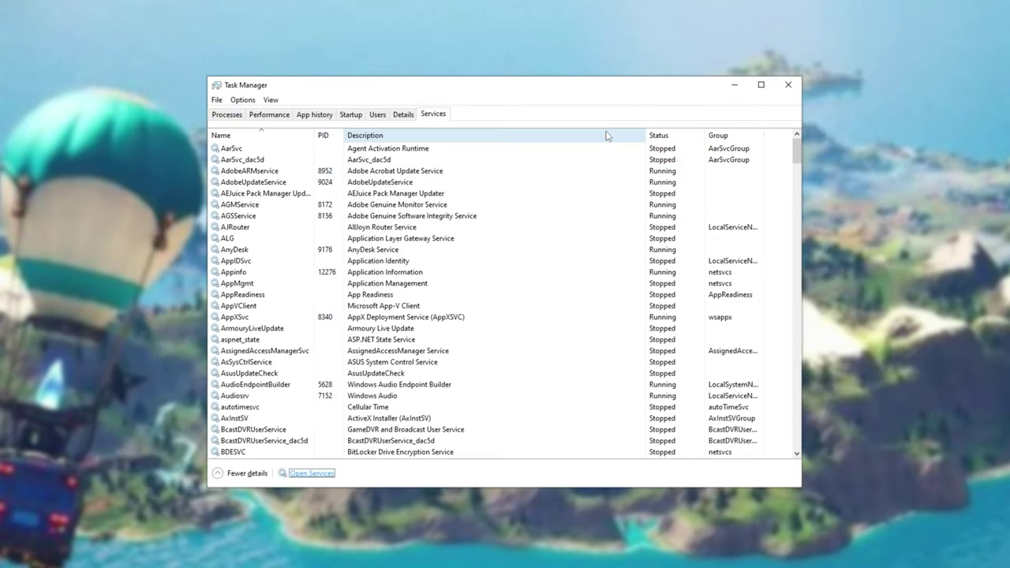
click(351, 116)
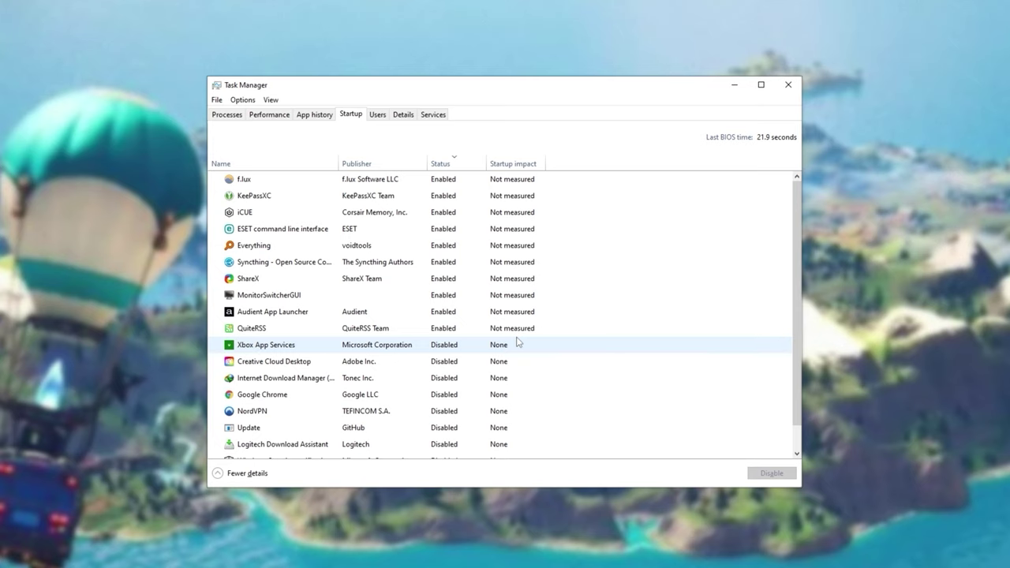
click(734, 85)
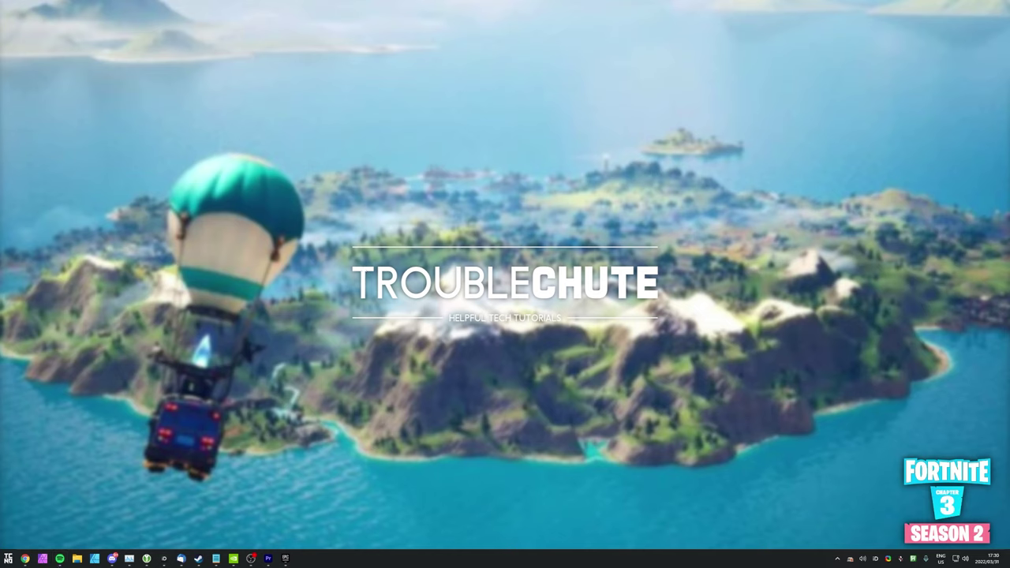
Step: Switch to File Explorer and open the E: drive from This PC
key(super+e)
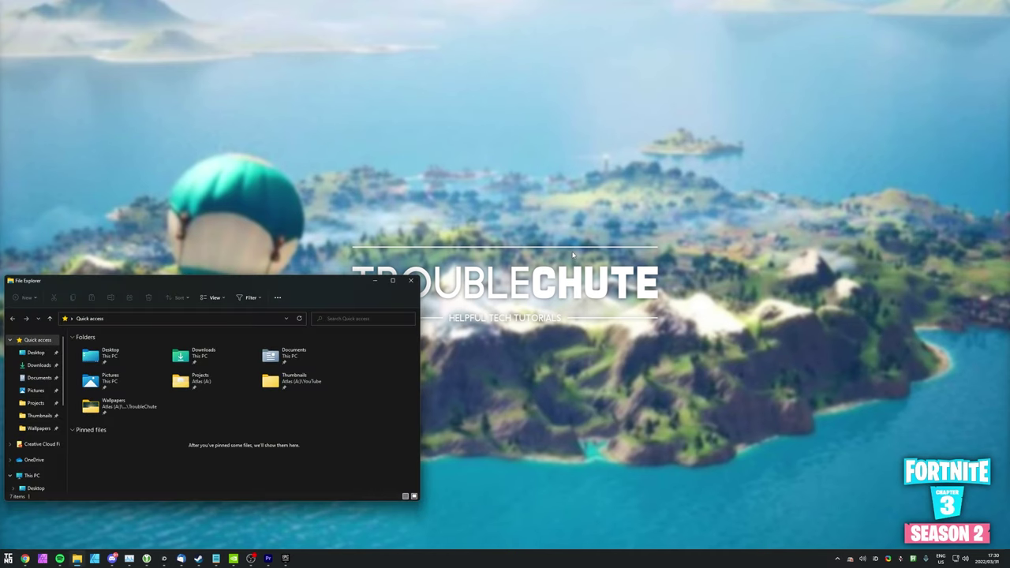
click(324, 370)
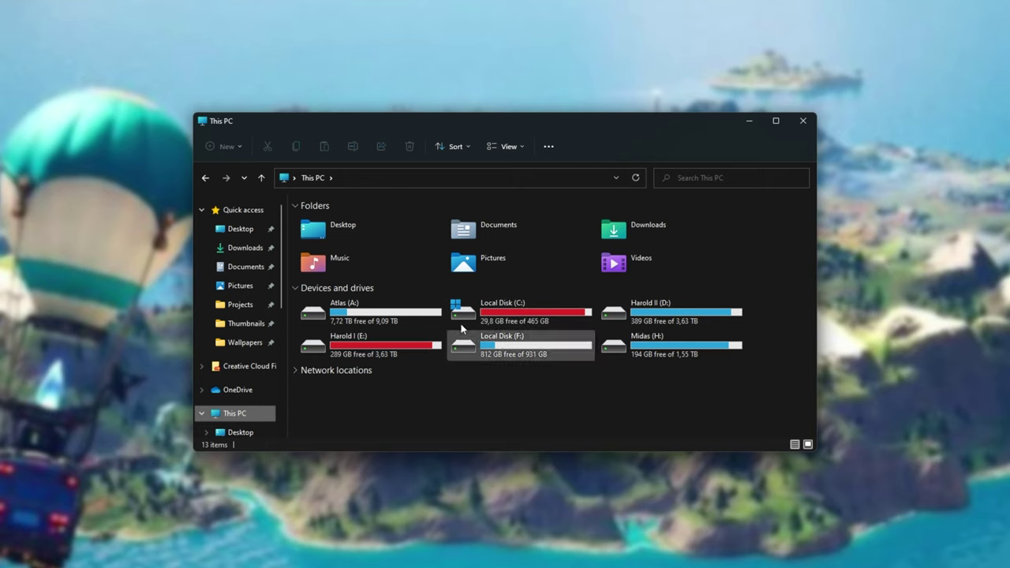
double_click(399, 353)
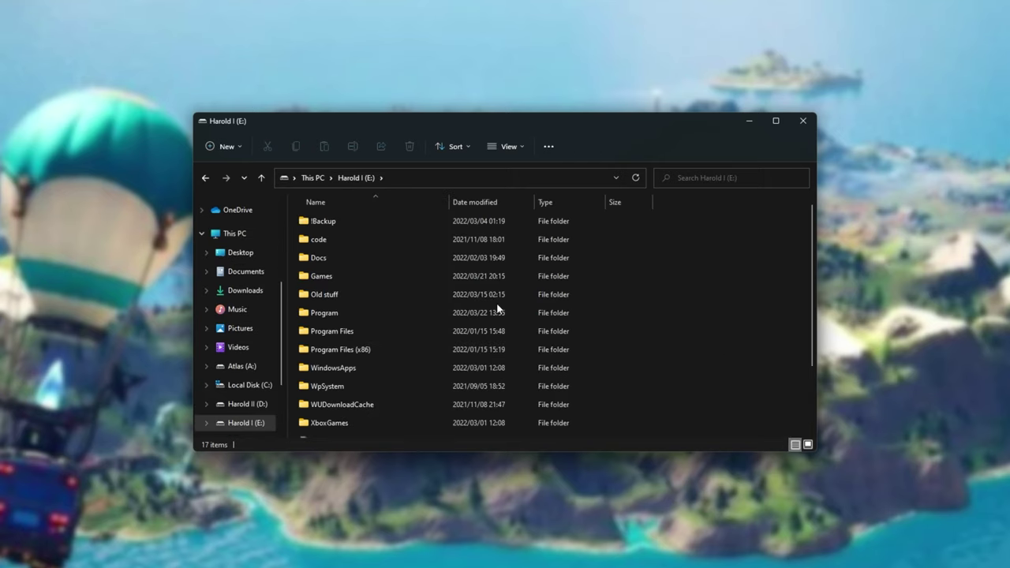
click(702, 179)
text(fortnite)
key(Return)
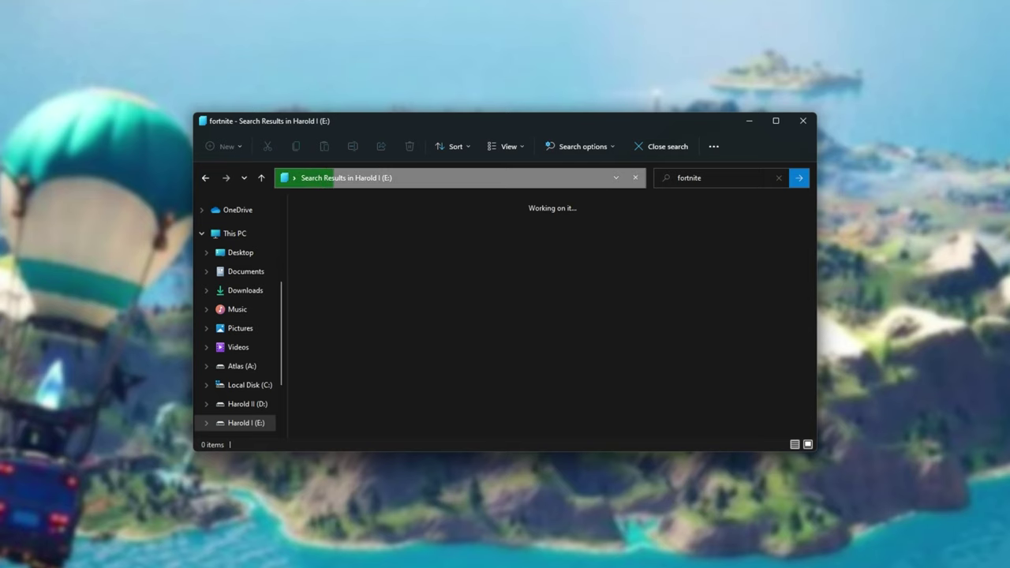
key(alt+Left)
Step: Go to the game's executable folder, Games\Epic Games\Fortnite\FortniteGame\Binaries\Win64, on the E: drive
double_click(518, 277)
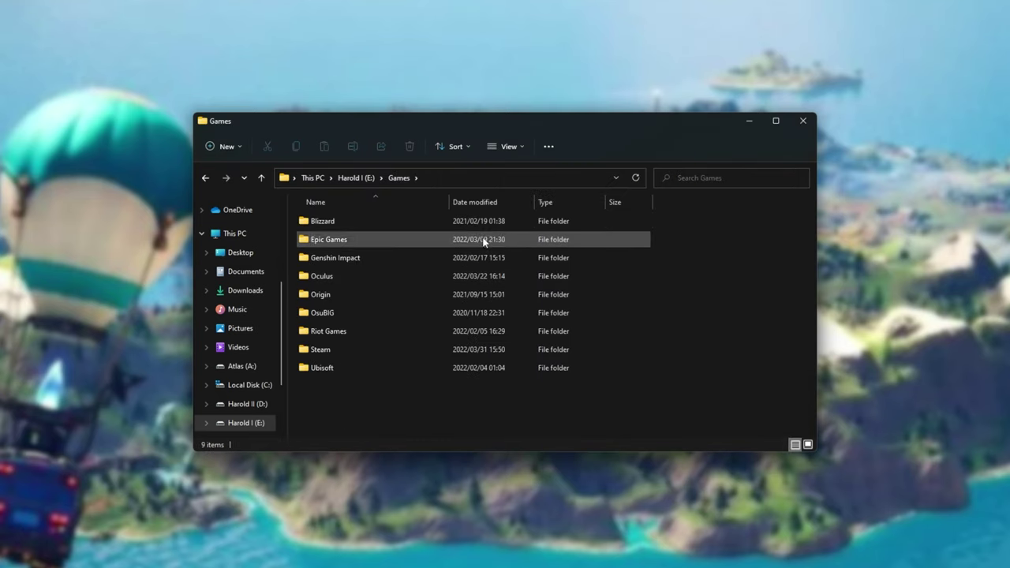
double_click(483, 240)
double_click(477, 241)
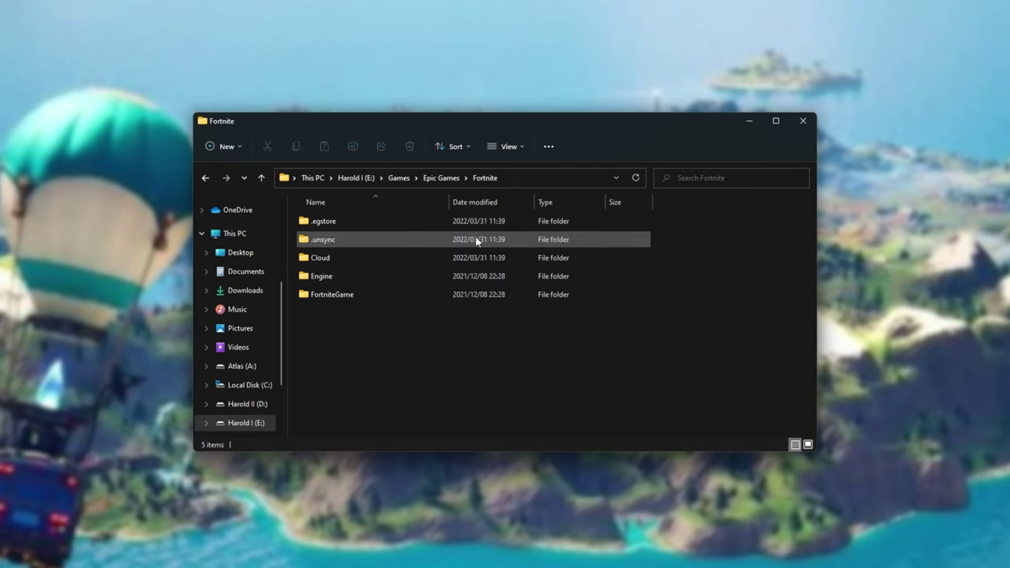
double_click(457, 294)
double_click(428, 224)
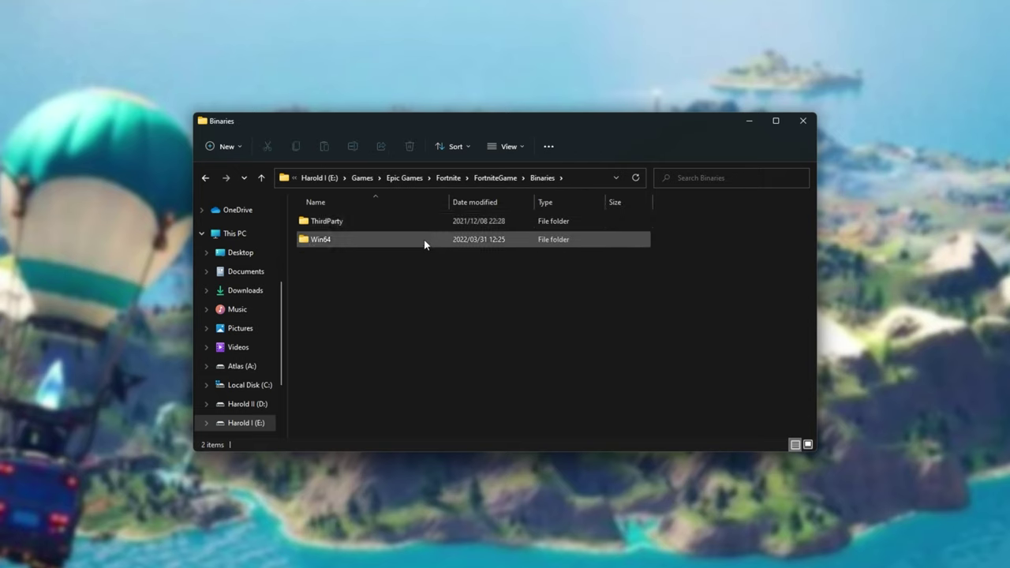
double_click(424, 240)
Step: Find FortniteClient-Win64-Shipping.exe in the Win64 folder and open its properties
scroll(424, 243, down, 5)
scroll(402, 241, down, 9)
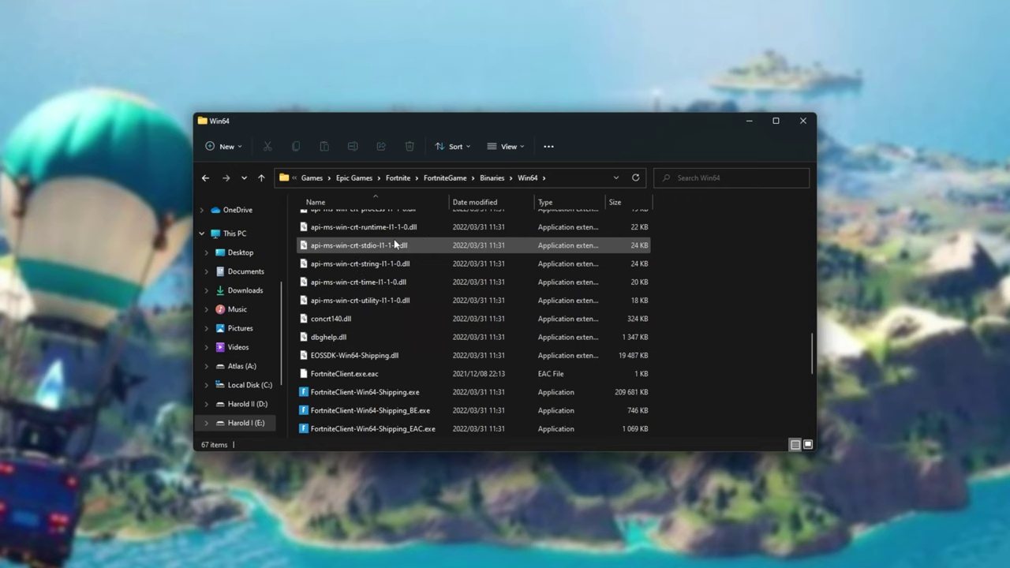
scroll(393, 239, up, 1)
click(454, 275)
click(444, 274)
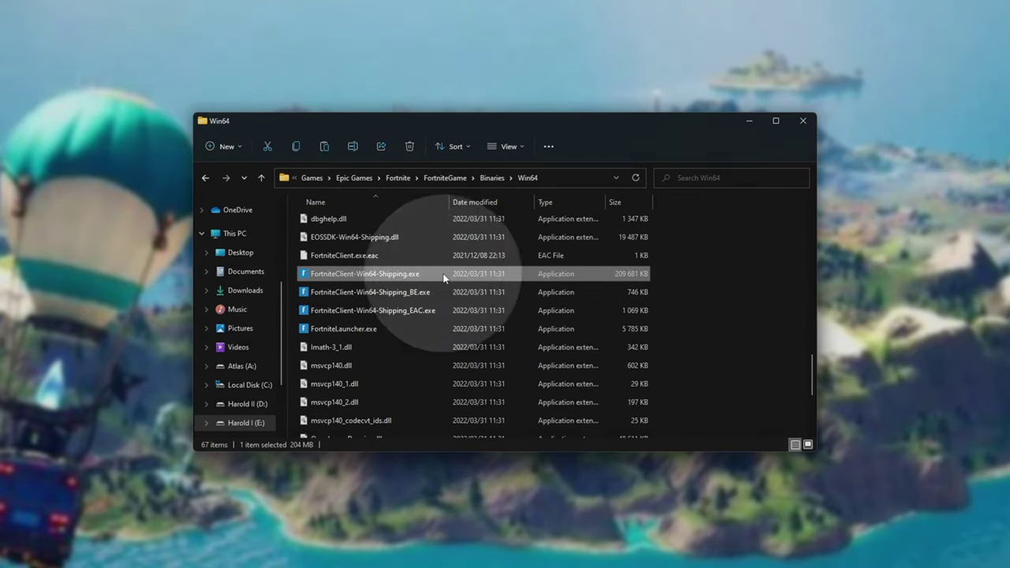
right_click(443, 273)
key(r)
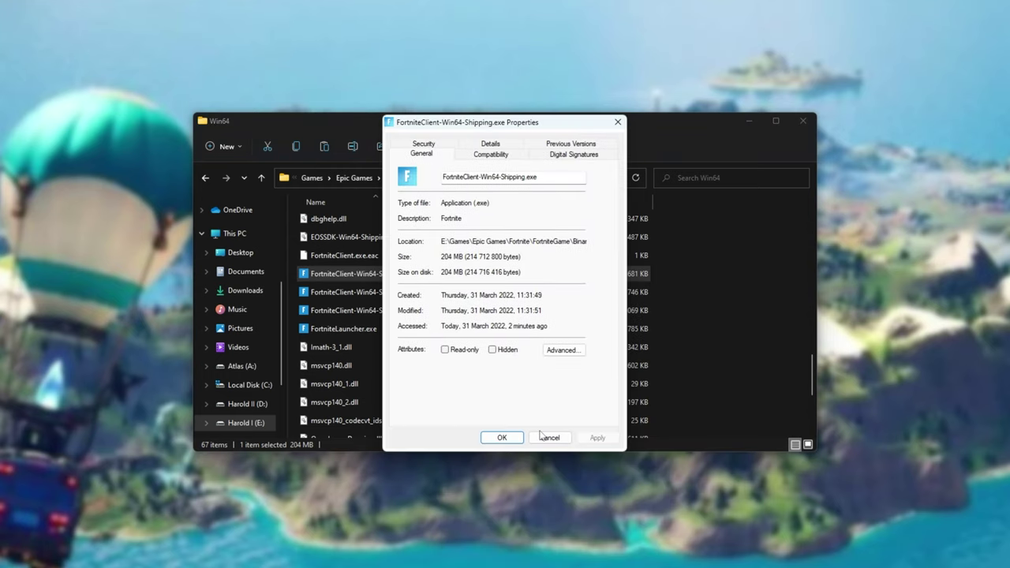
Step: Apply compatibility settings to FortniteClient-Win64-Shipping.exe with fullscreen optimizations disabled and high DPI scaling overridden to be performed by Application
click(492, 158)
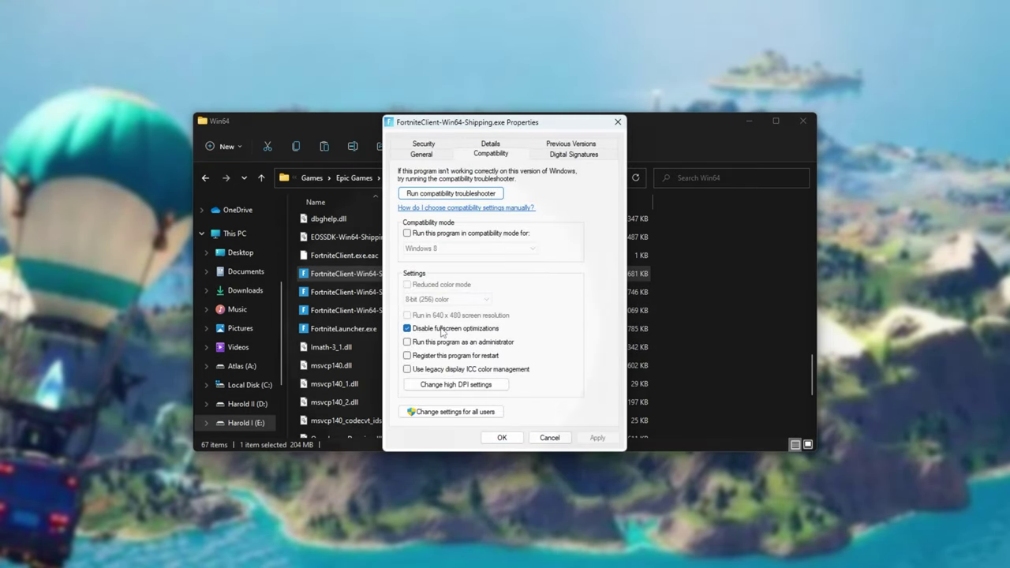
click(408, 340)
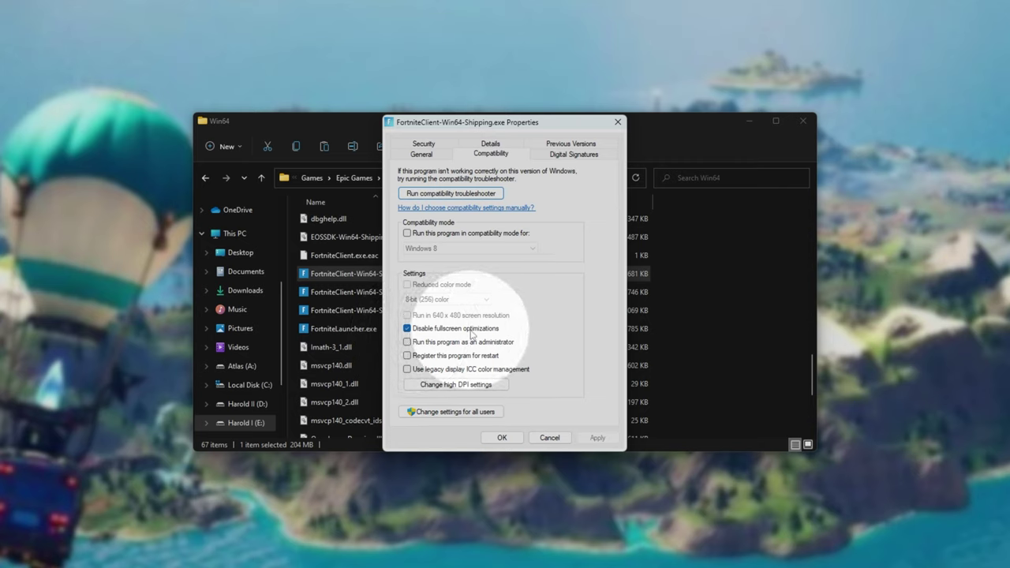
click(464, 386)
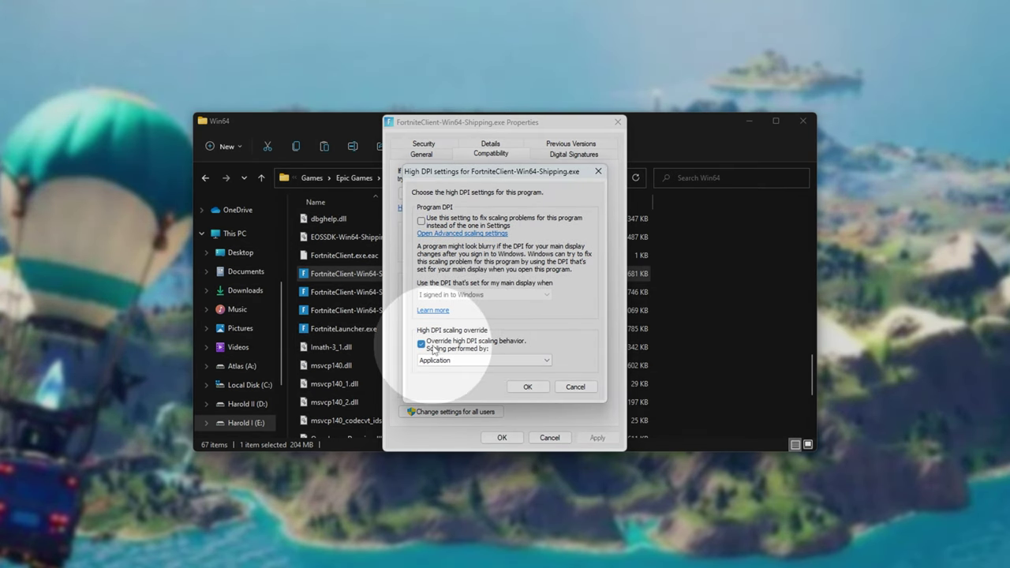
click(454, 360)
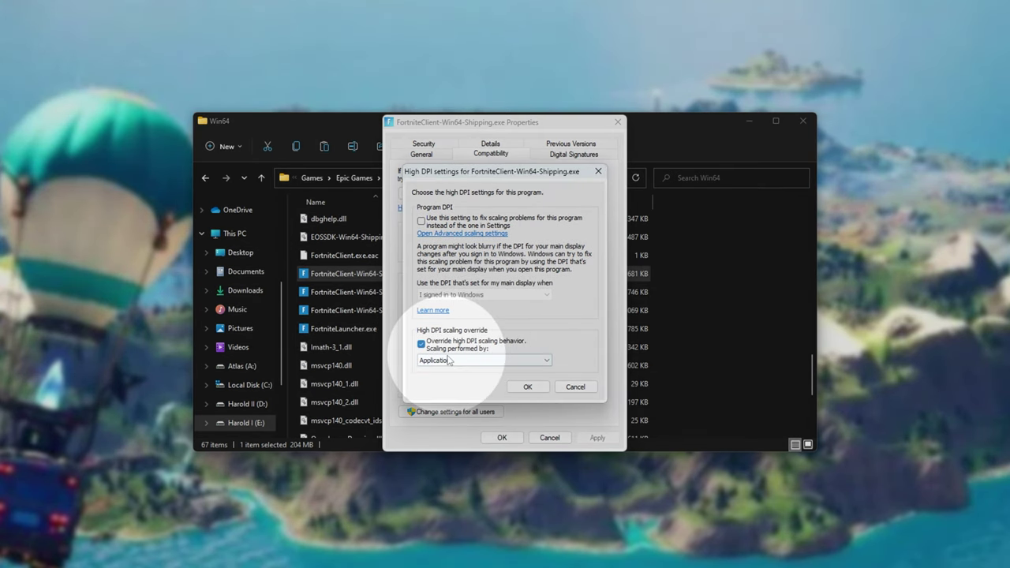
click(528, 387)
click(500, 436)
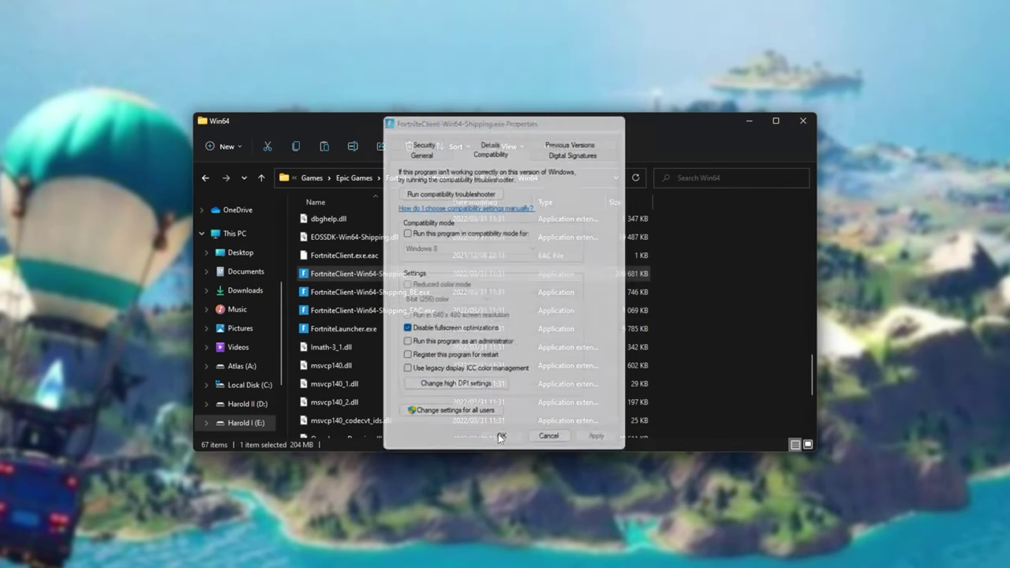
Step: Copy the Win64 folder's address as text and open the Windows Graphics settings
right_click(439, 183)
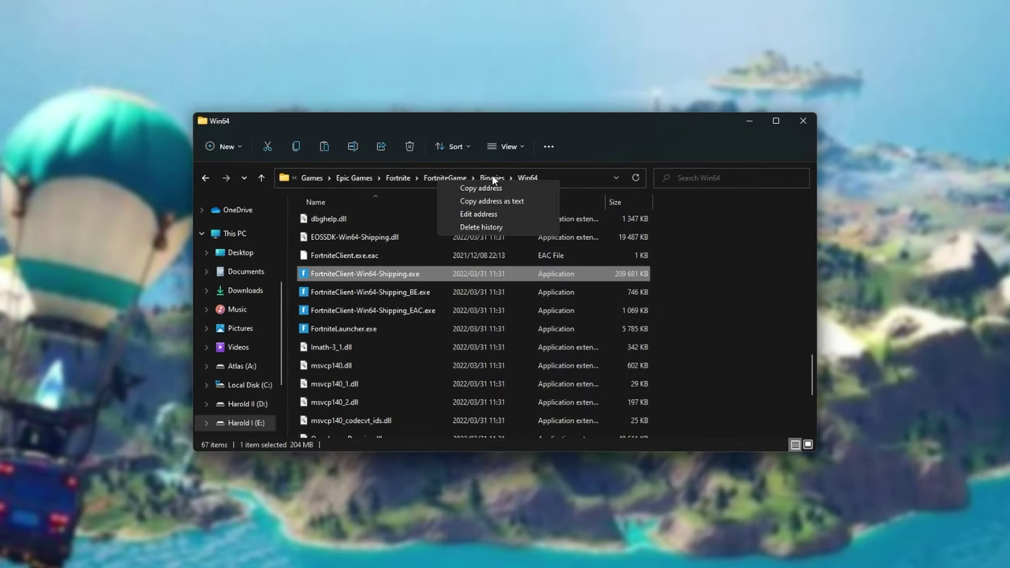
click(510, 204)
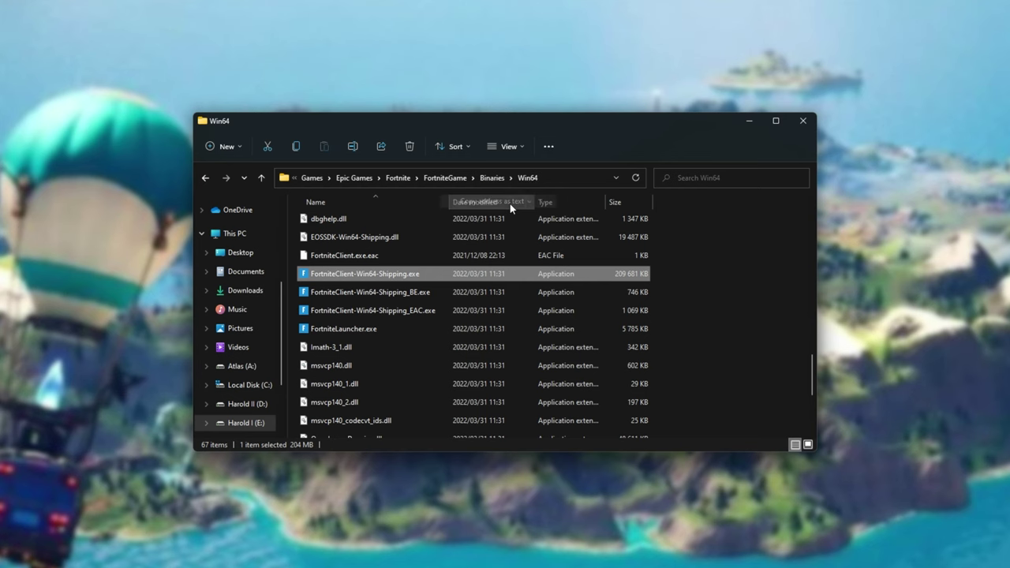
key(super)
text(gpu)
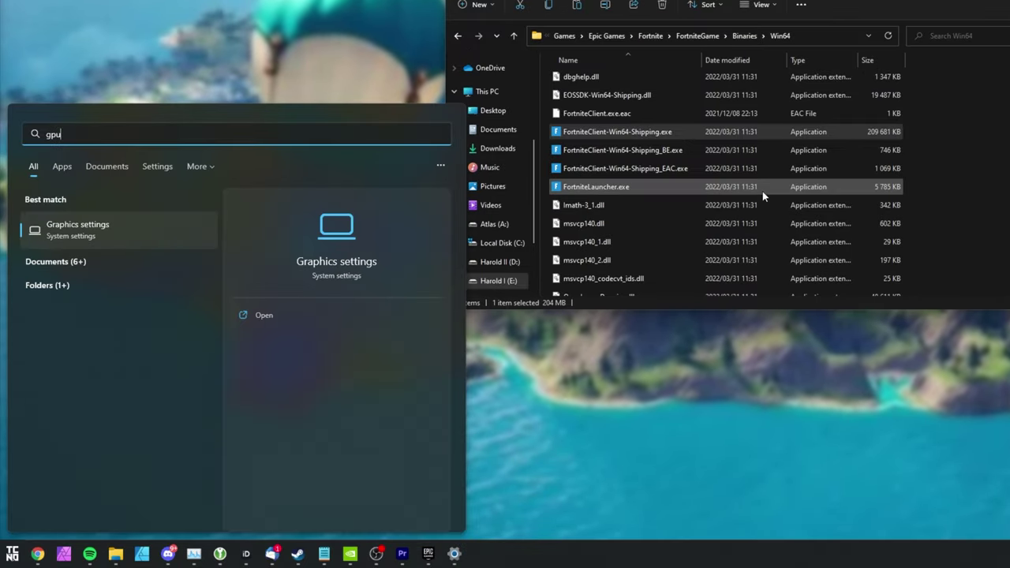
click(193, 237)
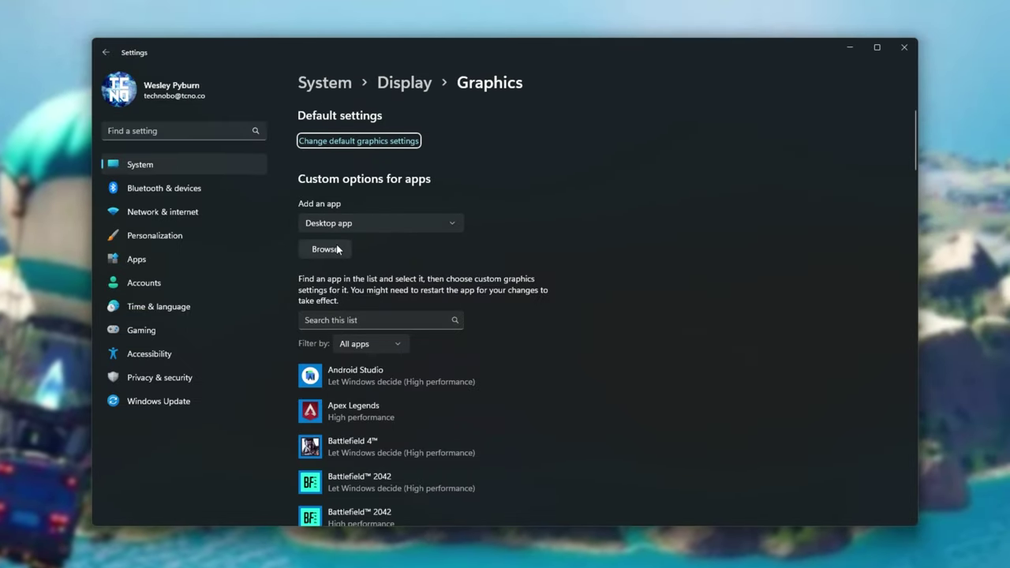
Step: Add FortniteClient-Win64-Shipping.exe from E:\Games\Epic Games\Fortnite\FortniteGame\Binaries\Win64 as a desktop app with custom graphics options
click(337, 249)
click(631, 105)
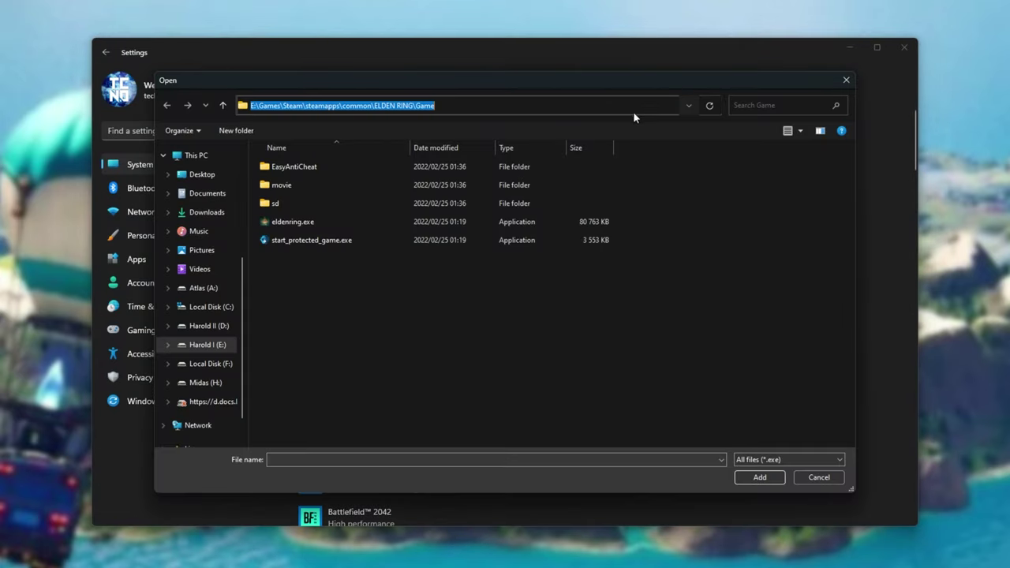
key(ctrl+v)
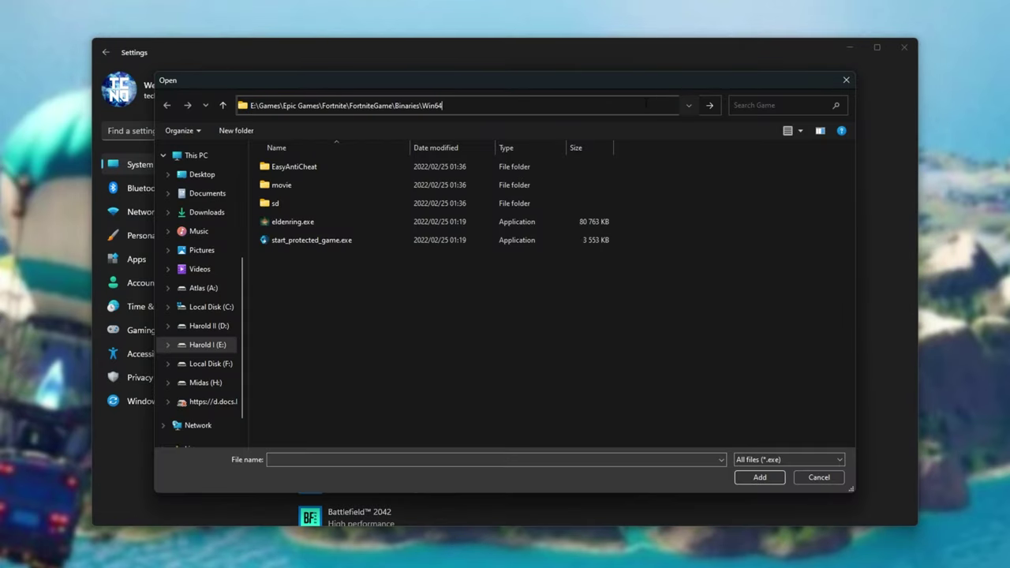
key(Return)
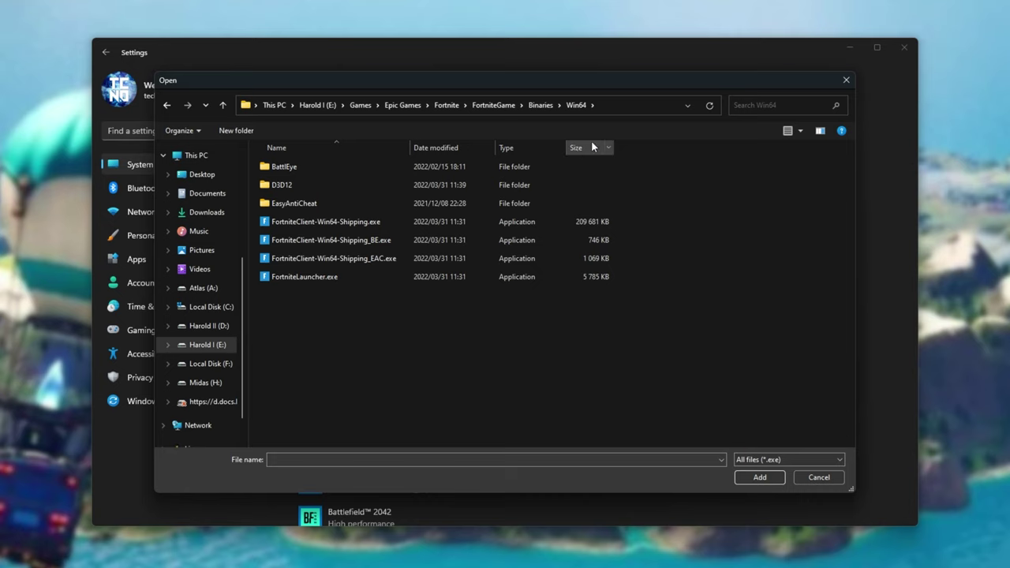
double_click(394, 222)
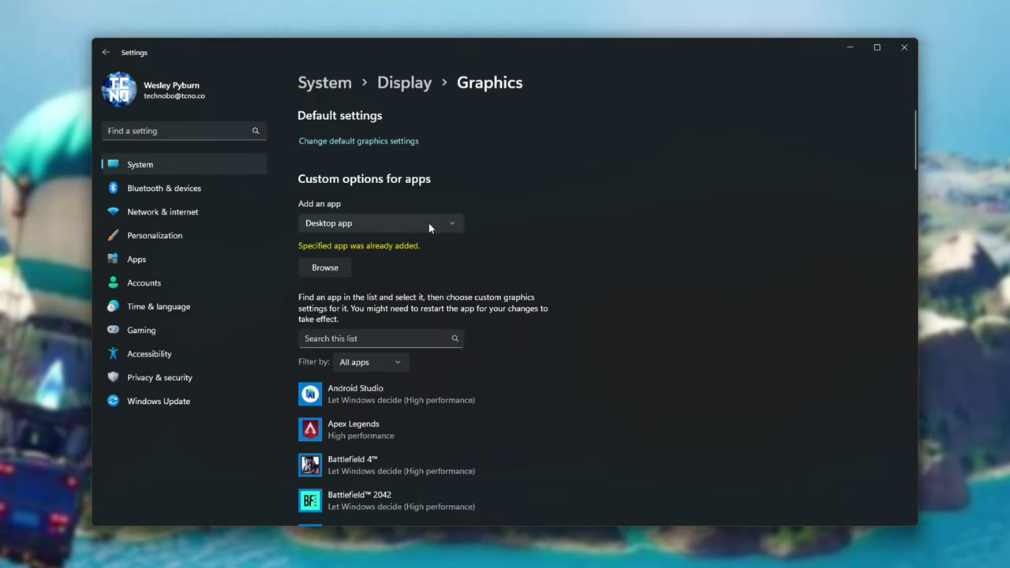
Step: Find Fortnite in the custom graphics app list and save its graphics preference as High performance
scroll(510, 243, down, 10)
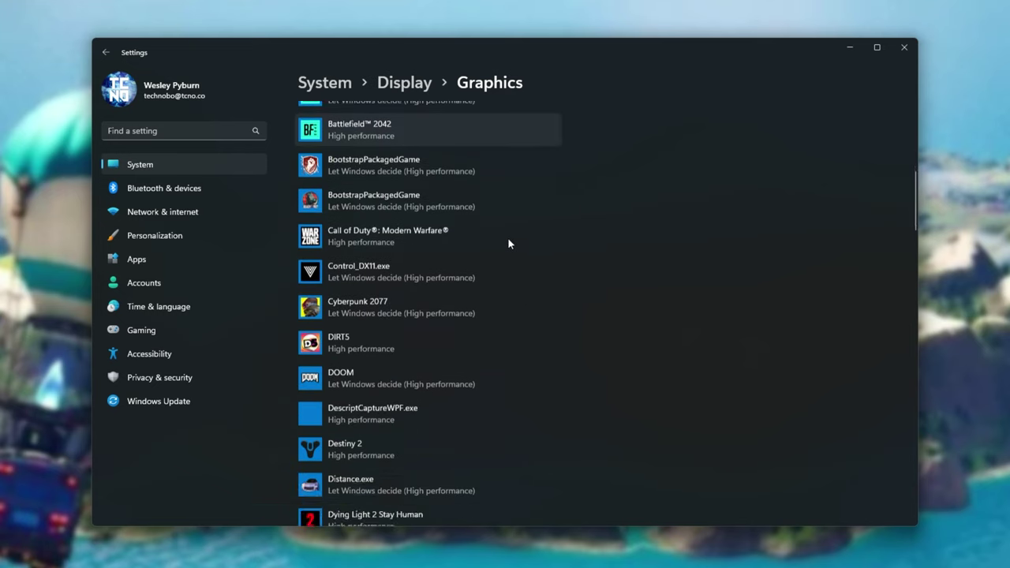
scroll(508, 241, up, 3)
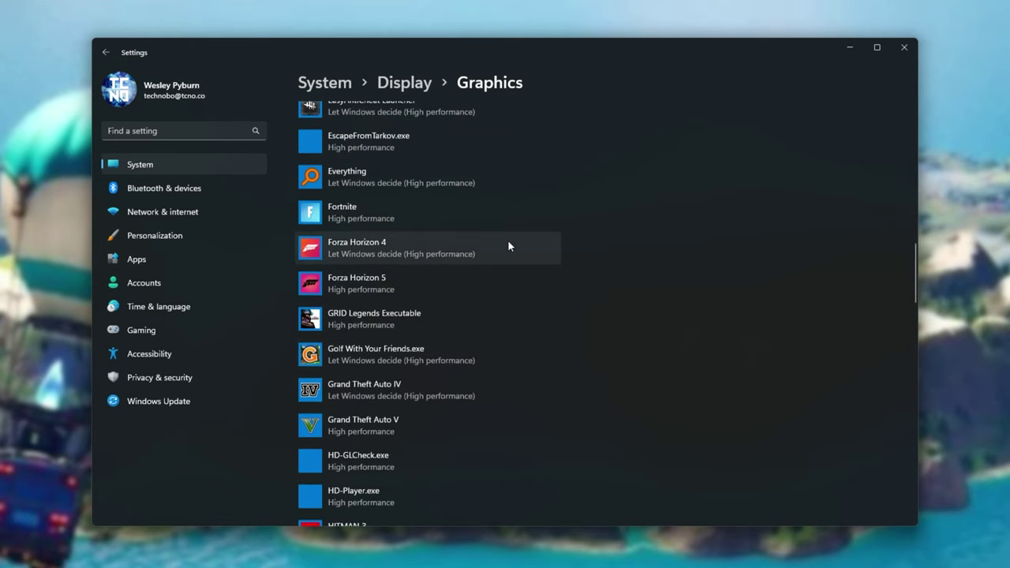
click(446, 217)
click(466, 274)
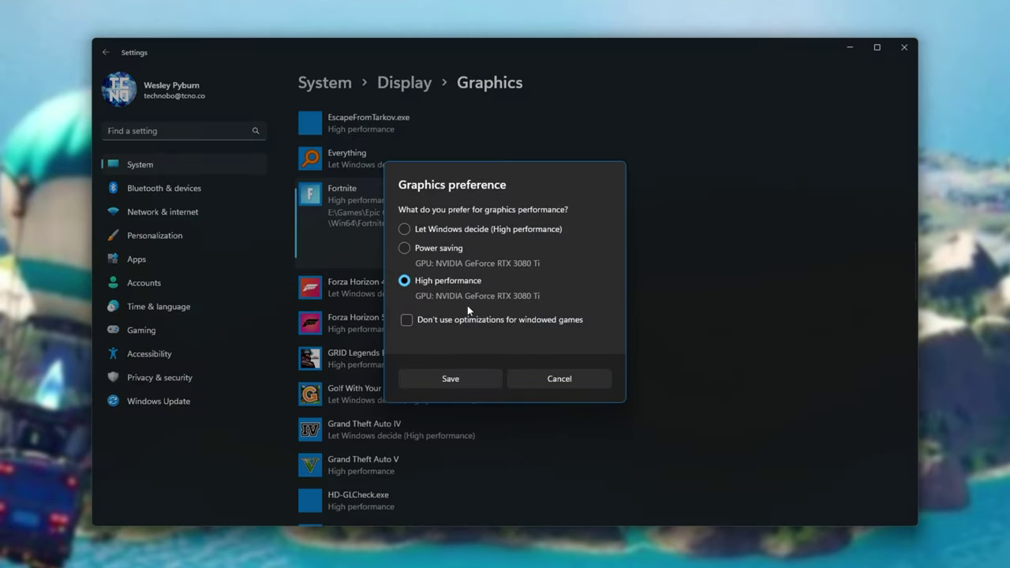
click(472, 378)
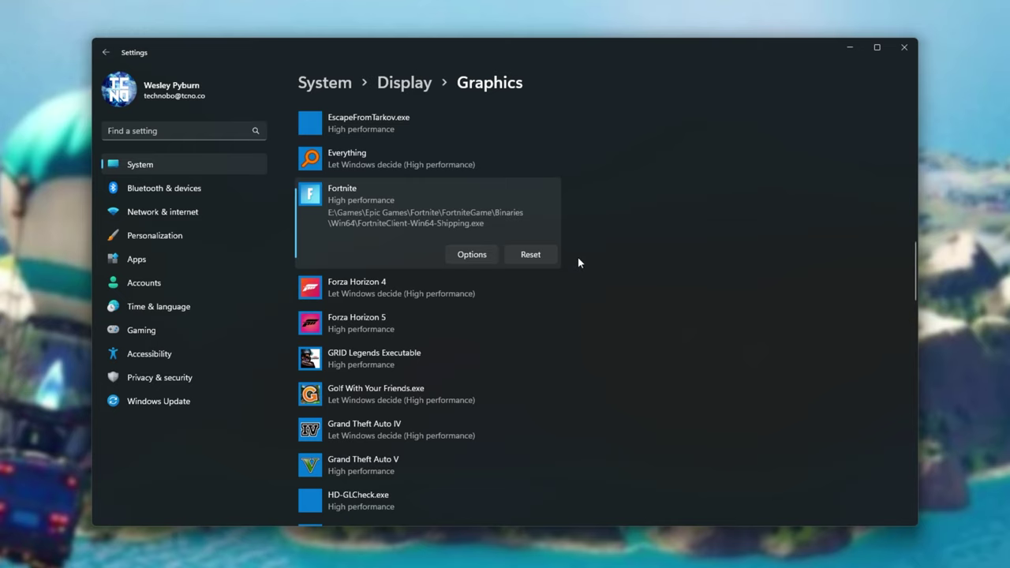
scroll(552, 197, up, 10)
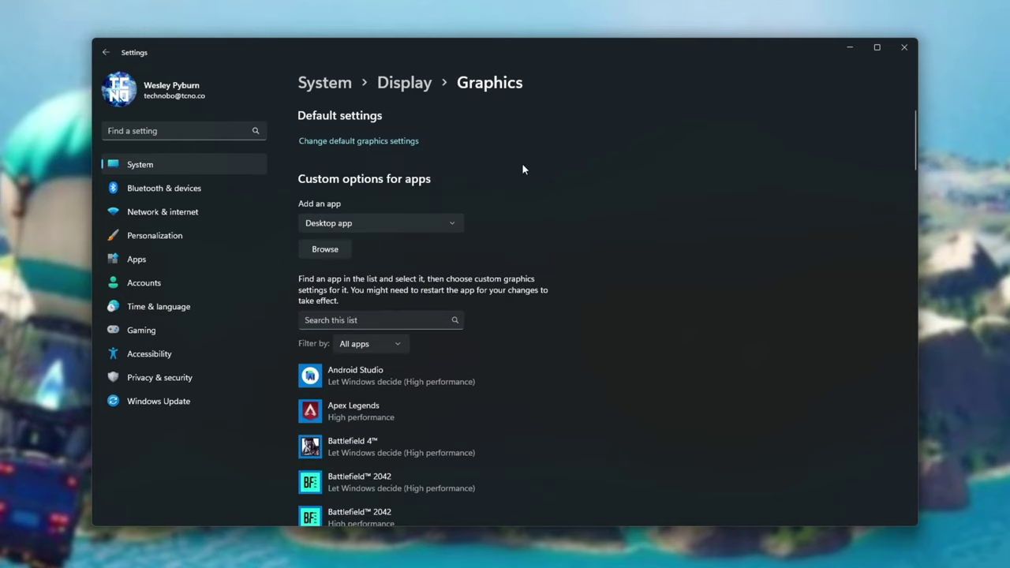
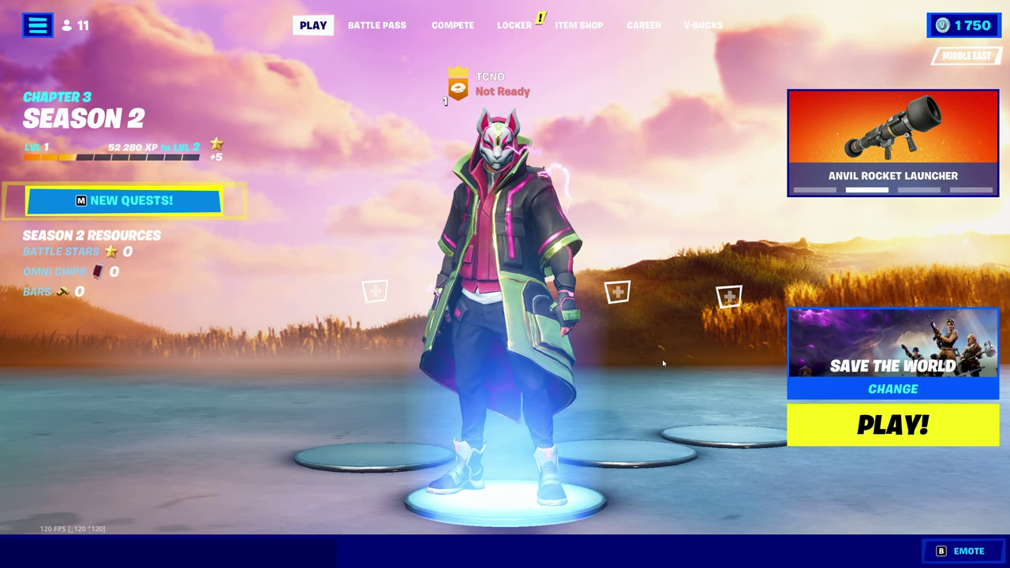
Step: Switch to Fortnite and open the game's video settings from the lobby
click(37, 28)
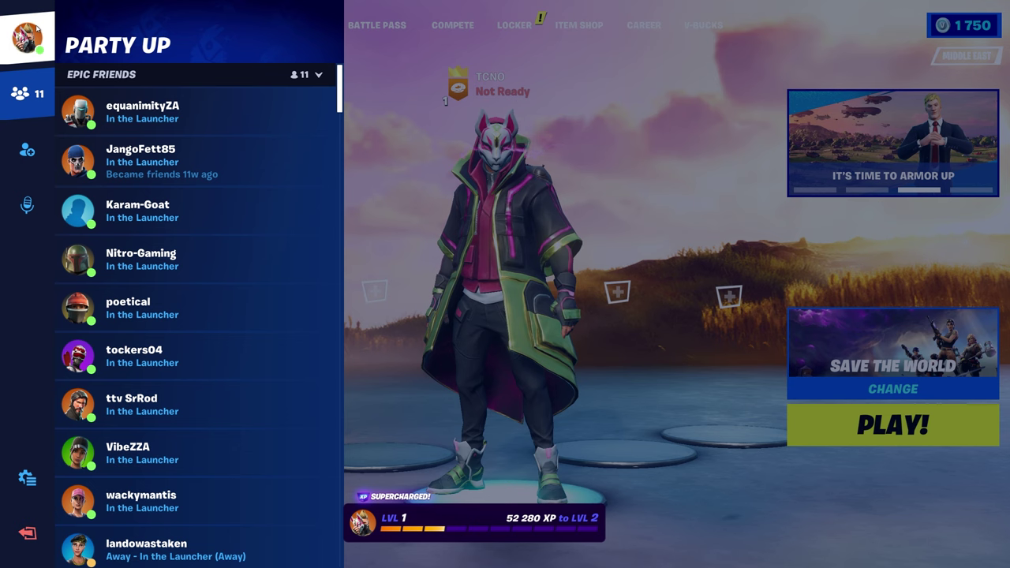
click(26, 482)
click(160, 94)
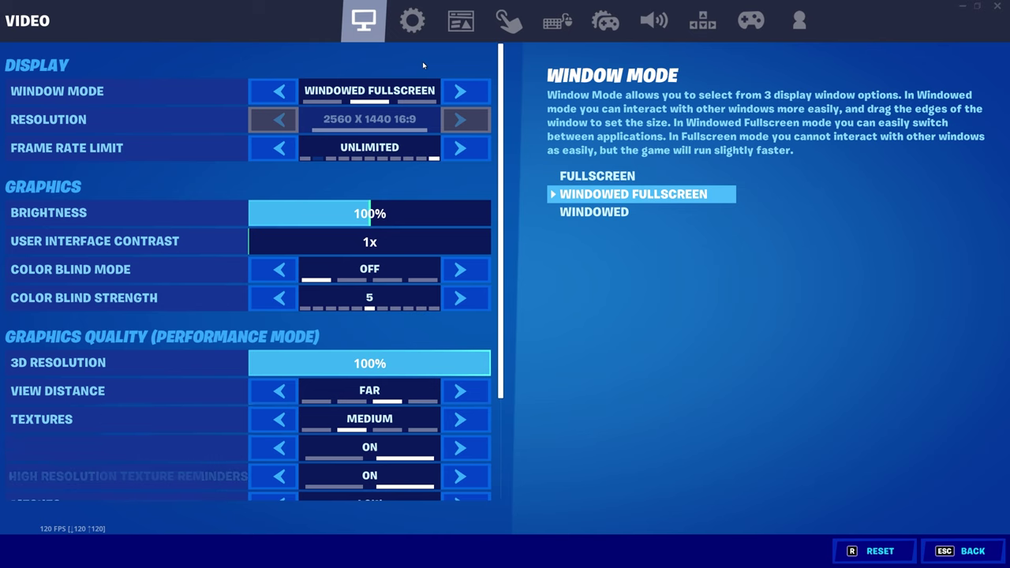
Step: Try the Windowed and Fullscreen options for the window mode and return it to Windowed Fullscreen
click(450, 90)
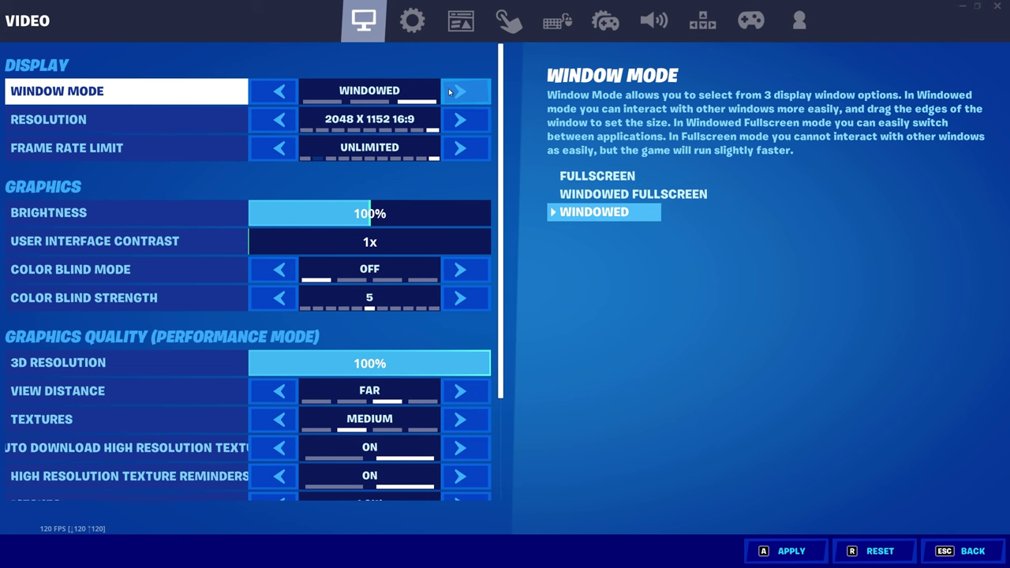
double_click(279, 91)
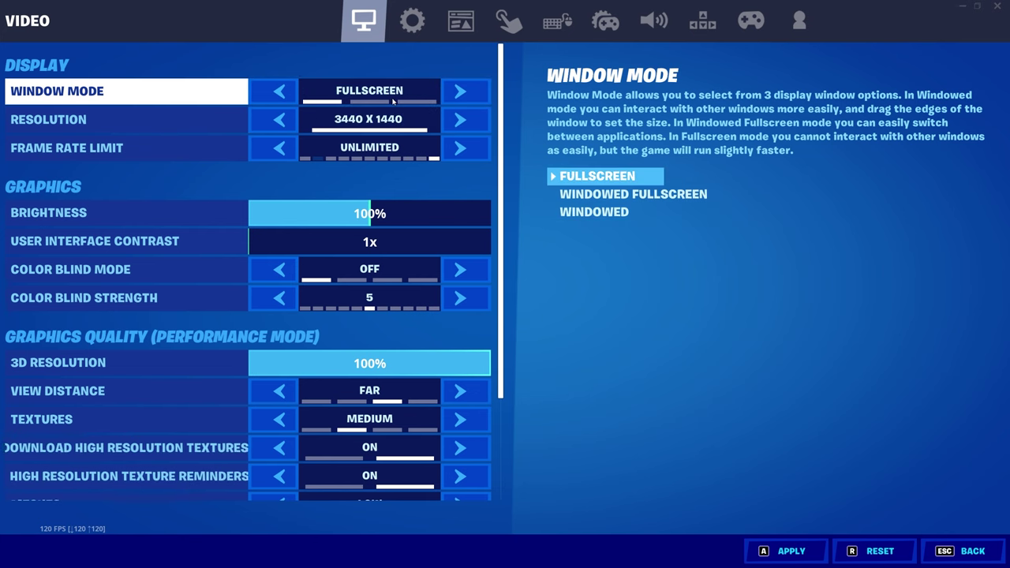
click(351, 87)
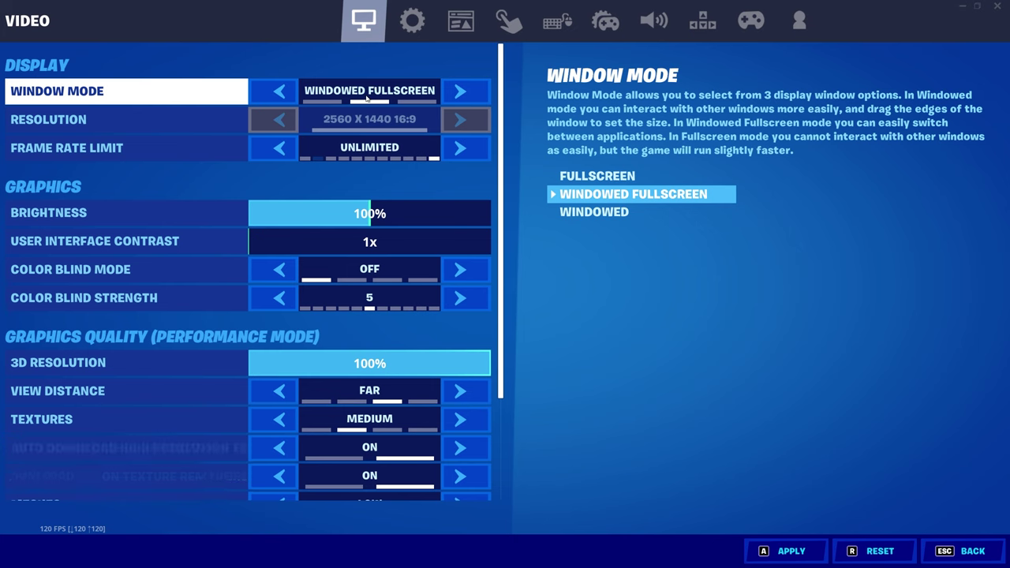
click(367, 98)
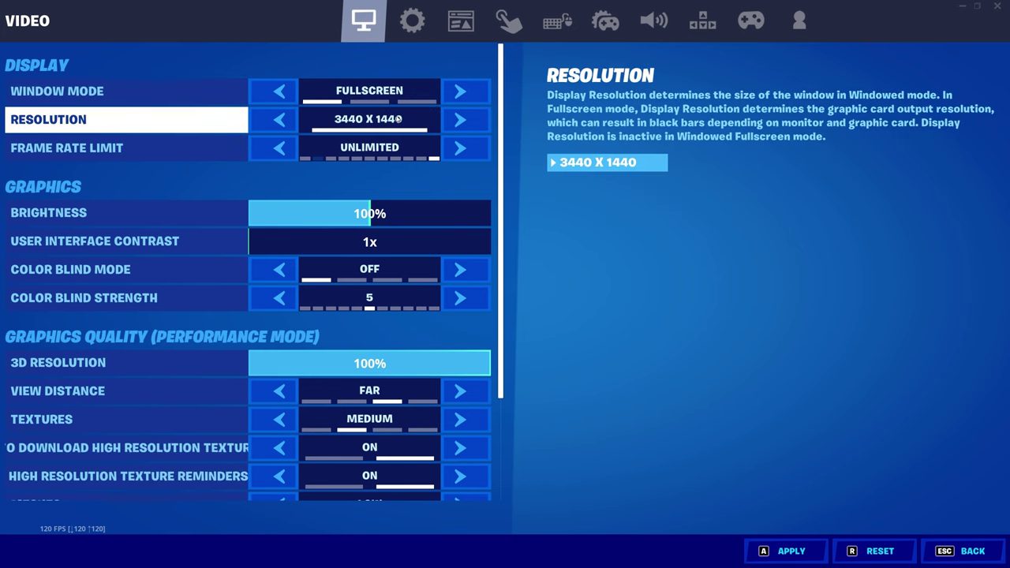
click(460, 93)
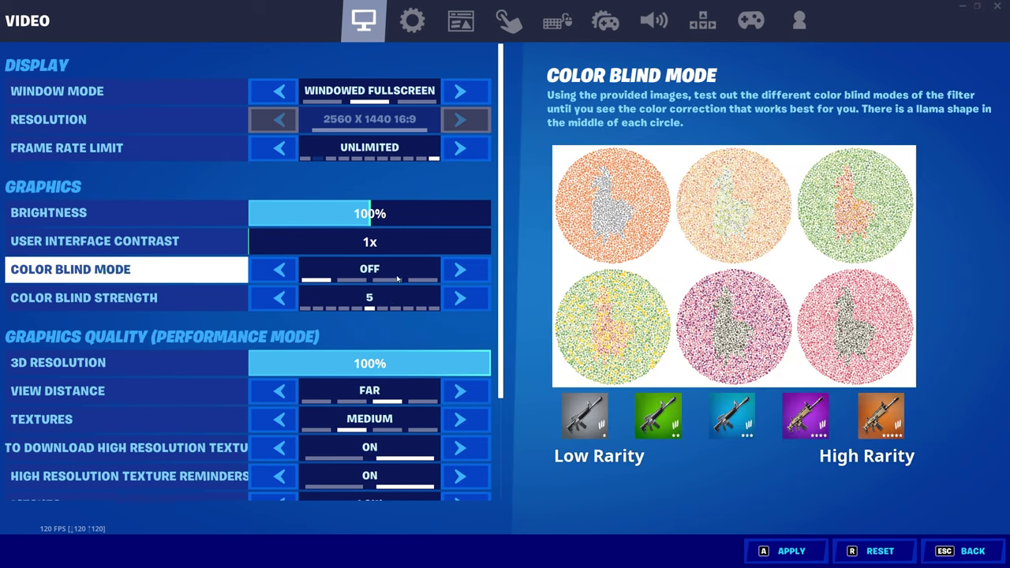
Step: Set the rendering mode to DirectX 11 in the advanced graphics settings and apply the change
scroll(194, 180, down, 3)
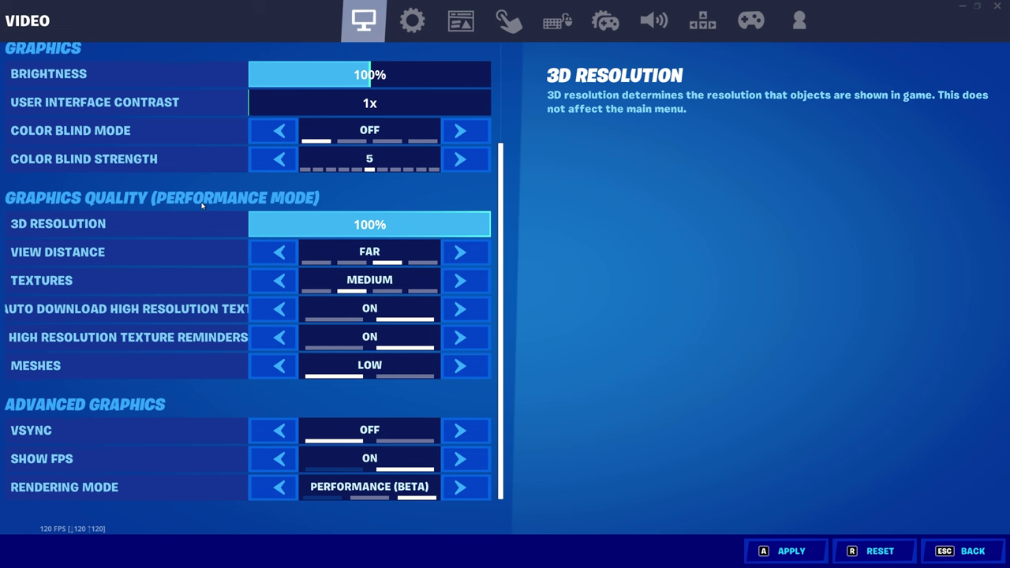
click(277, 485)
click(277, 487)
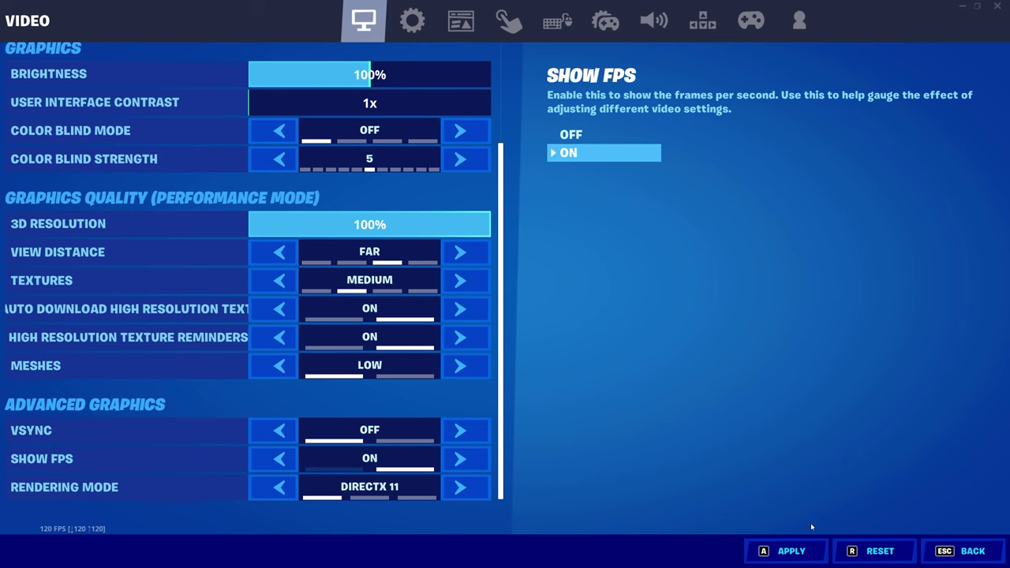
click(792, 551)
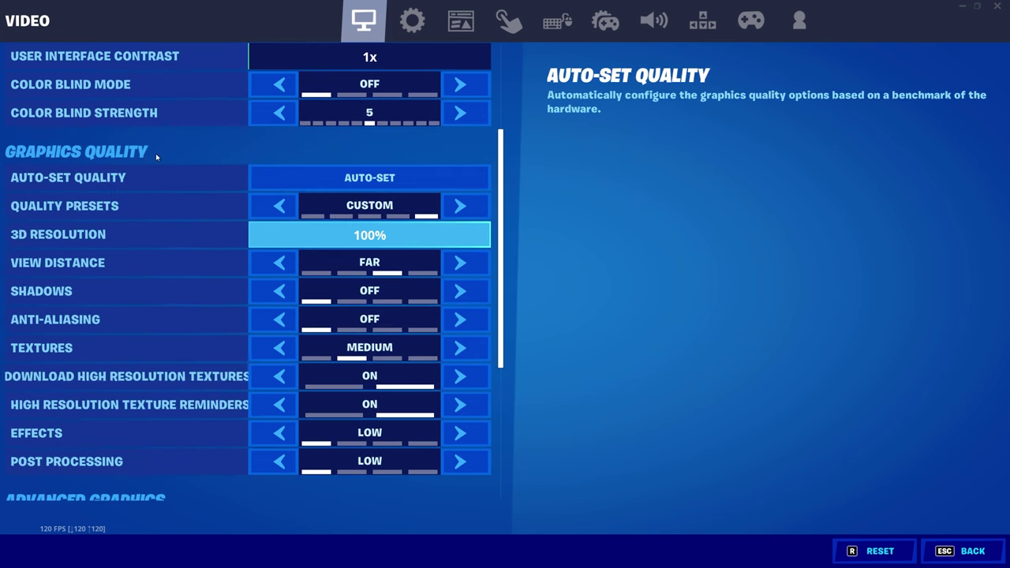
Step: Turn off automatic download of high resolution textures and the high resolution texture reminders
scroll(156, 153, down, 1)
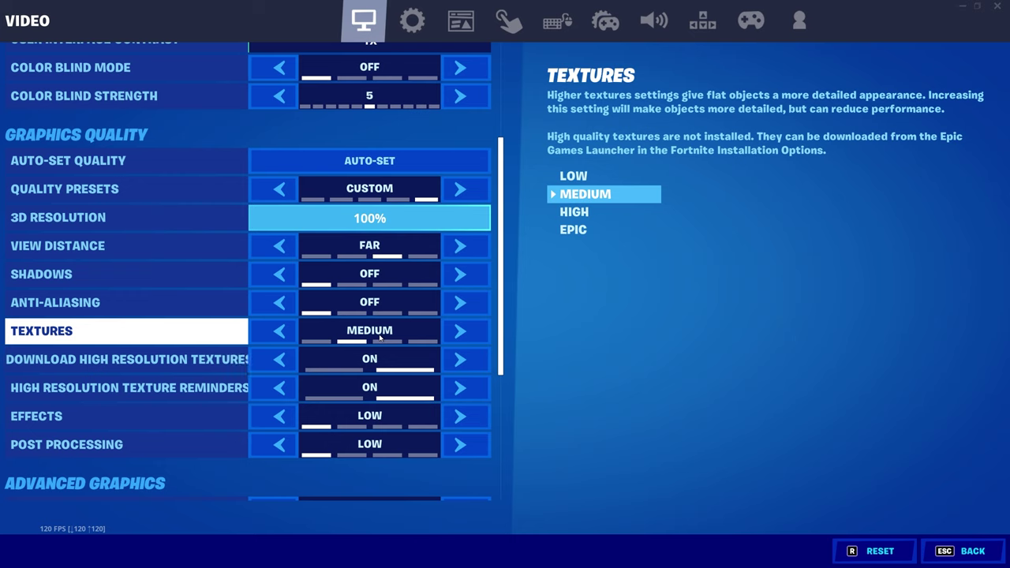
click(292, 361)
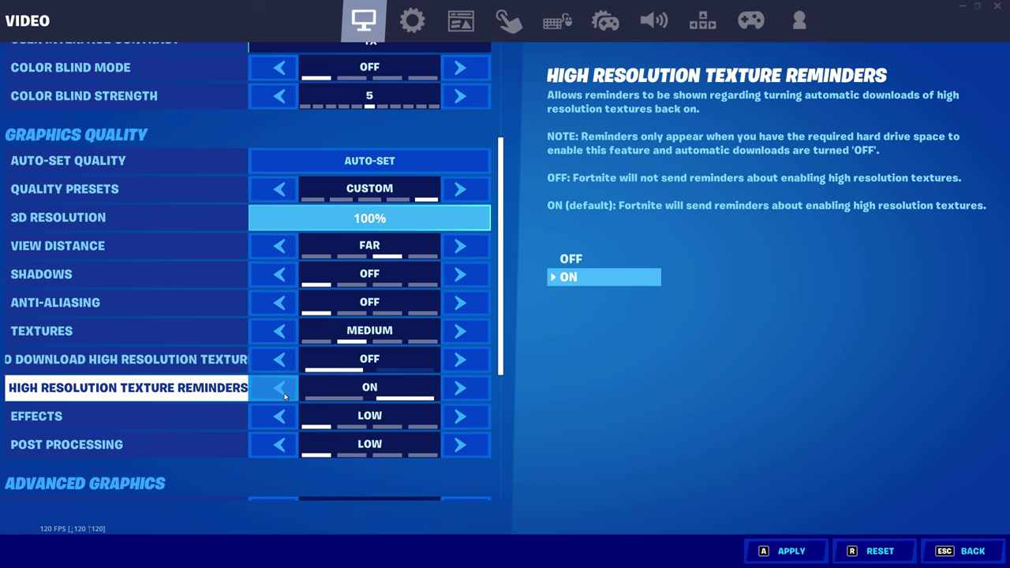
click(285, 395)
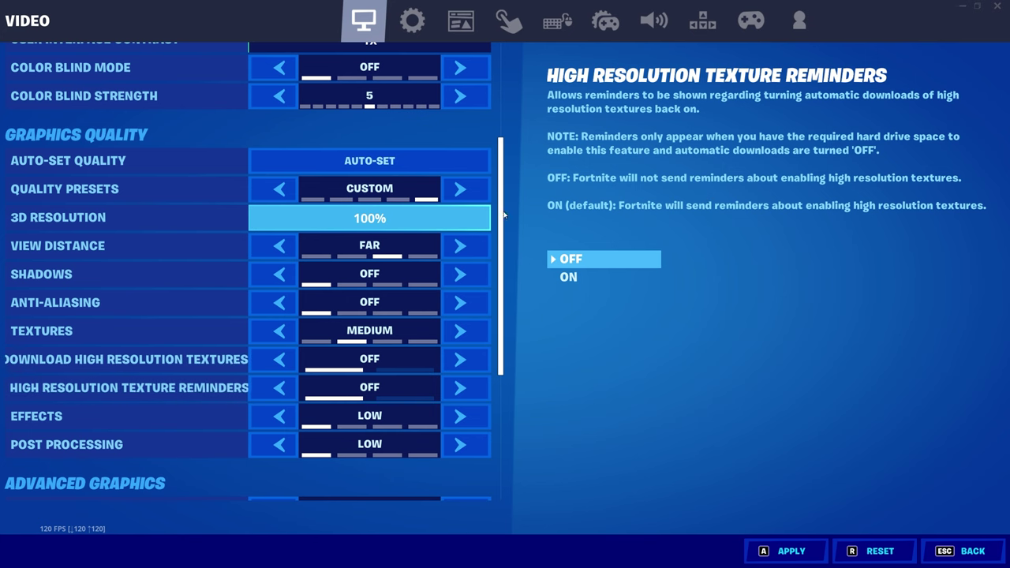
Step: Set the rendering mode to Performance (Beta), apply the video changes and quit the game for a restart
scroll(501, 210, down, 1)
drag(501, 209, 501, 275)
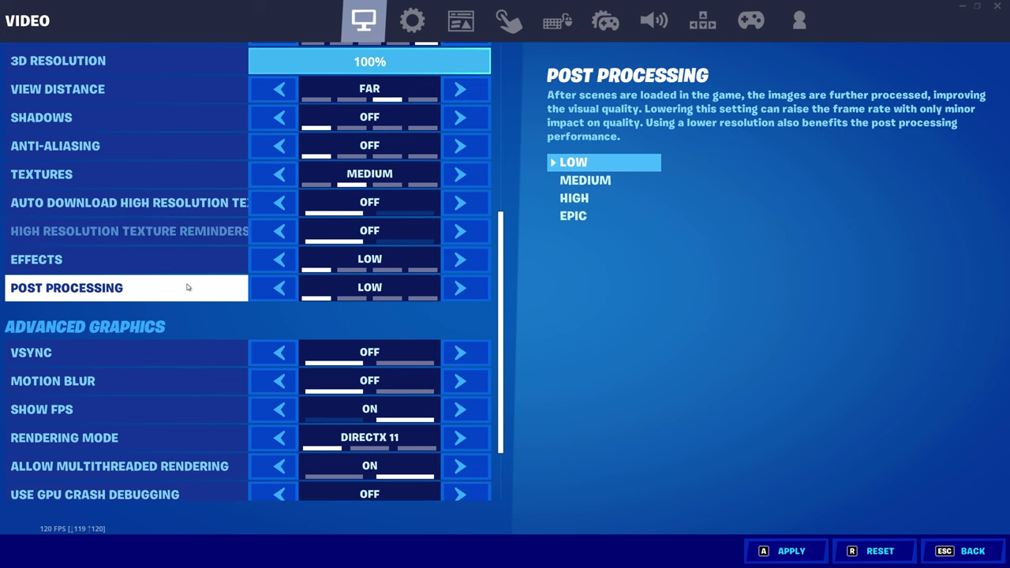
scroll(512, 274, down, 2)
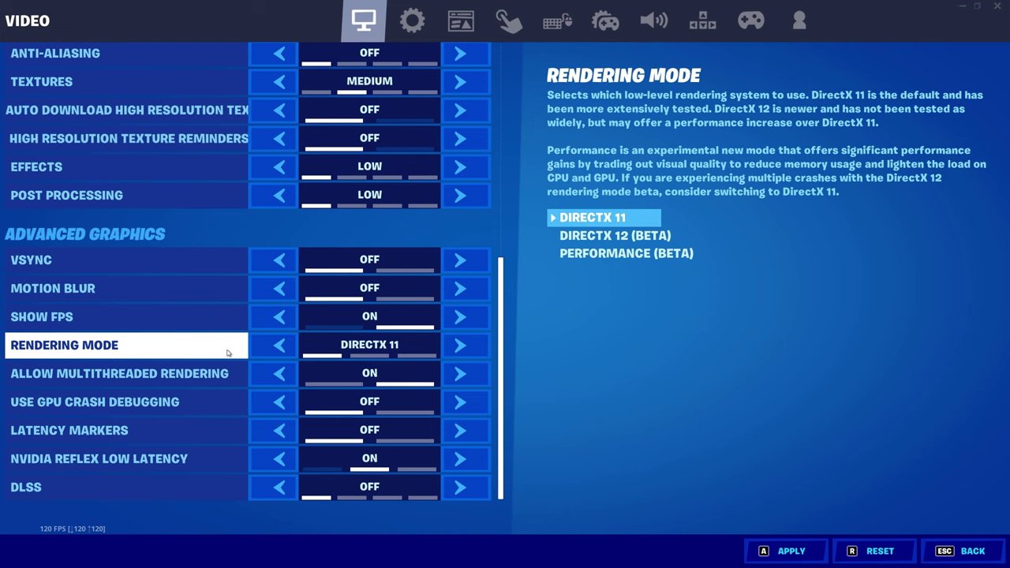
click(462, 347)
click(464, 349)
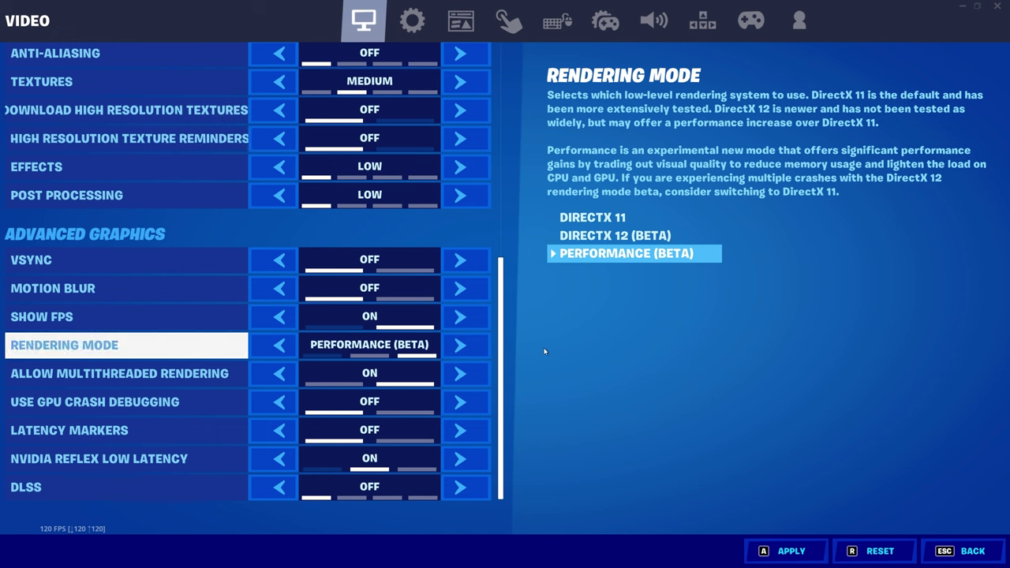
click(790, 551)
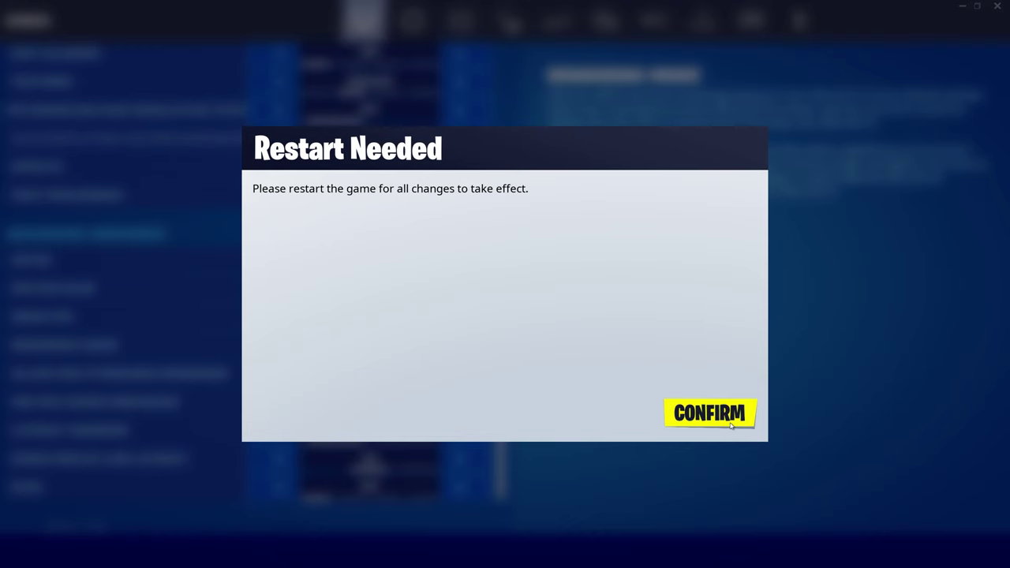
click(710, 414)
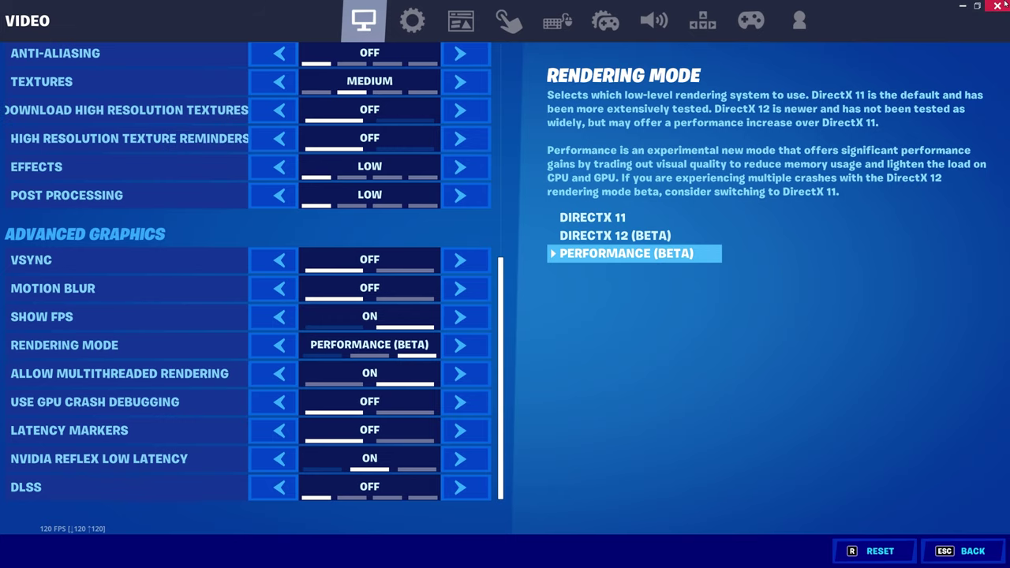
click(1001, 6)
click(592, 413)
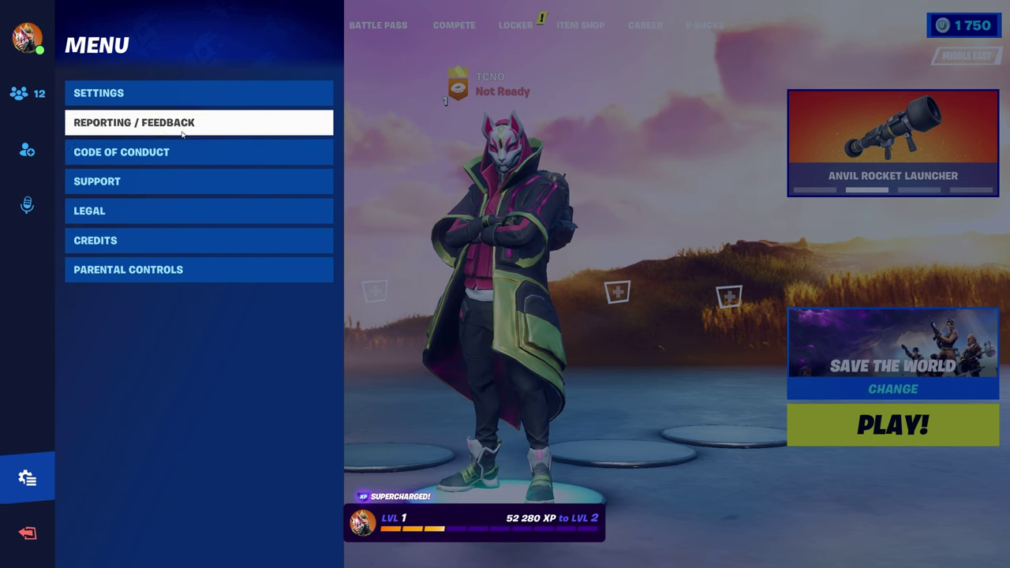
Step: Reopen the game's video settings and review the Performance Mode graphics options before returning to the lobby
click(236, 98)
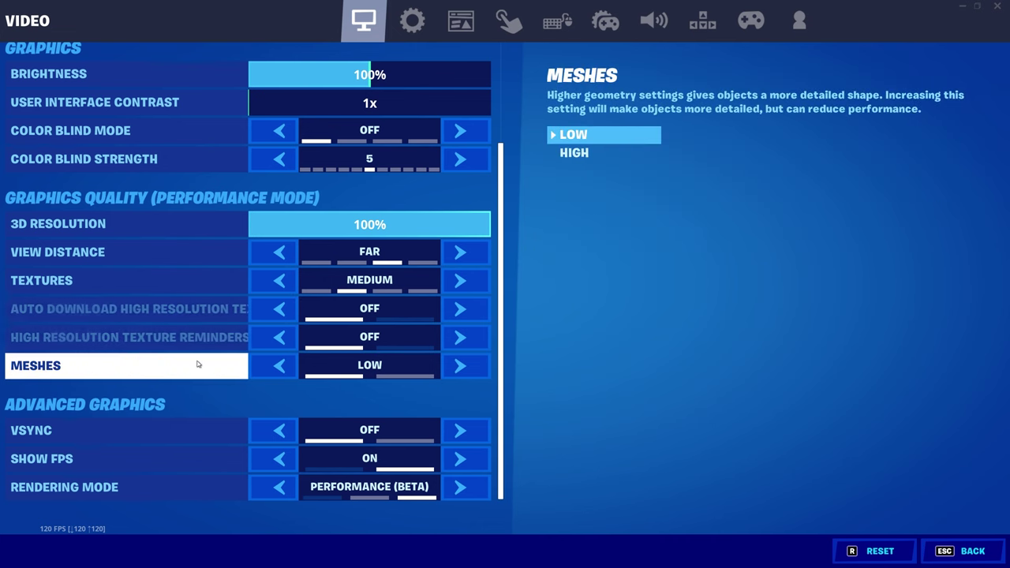
scroll(198, 364, up, 2)
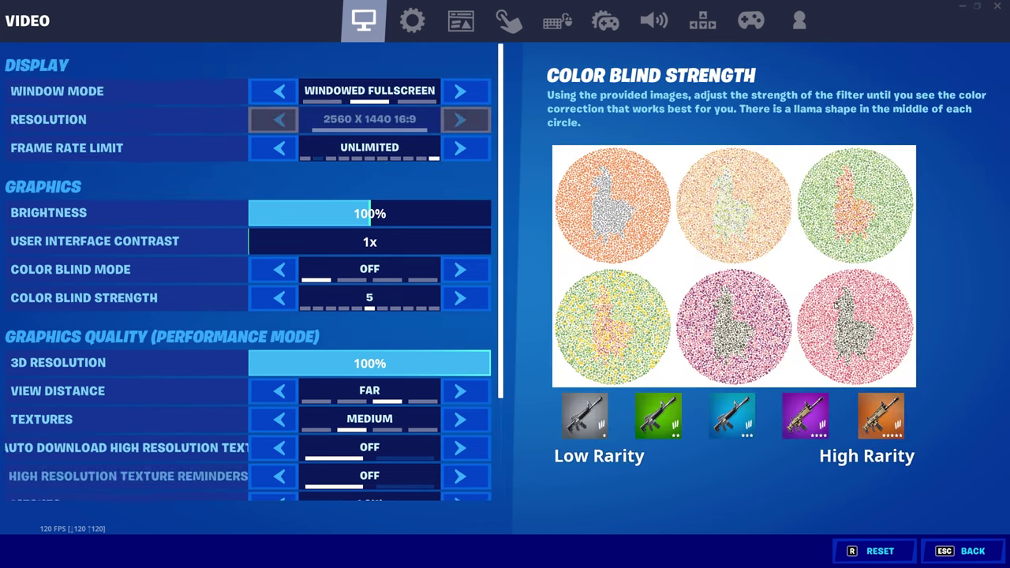
key(Escape)
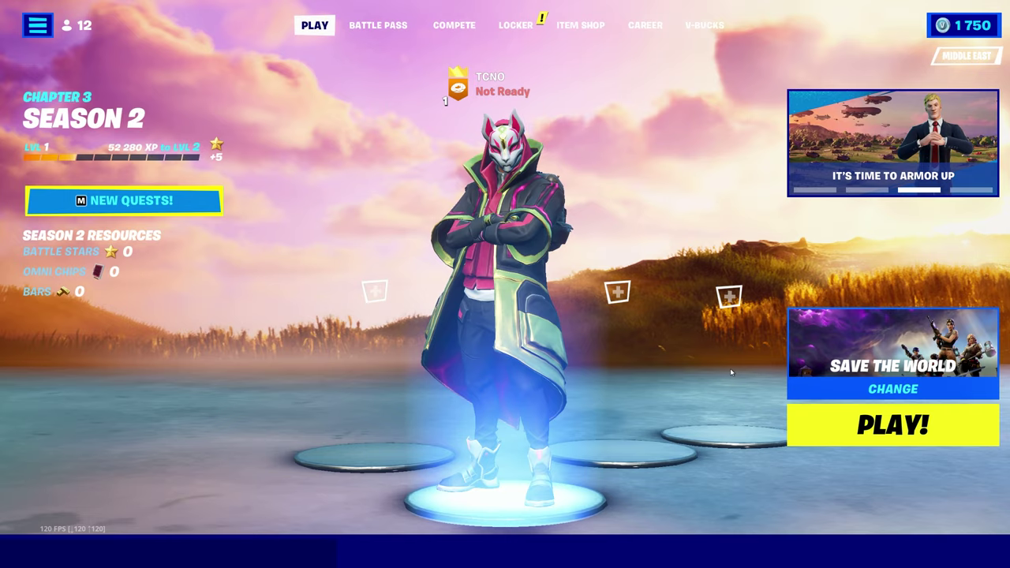
Step: Change the game mode to Creative for the island hub and start playing
click(916, 354)
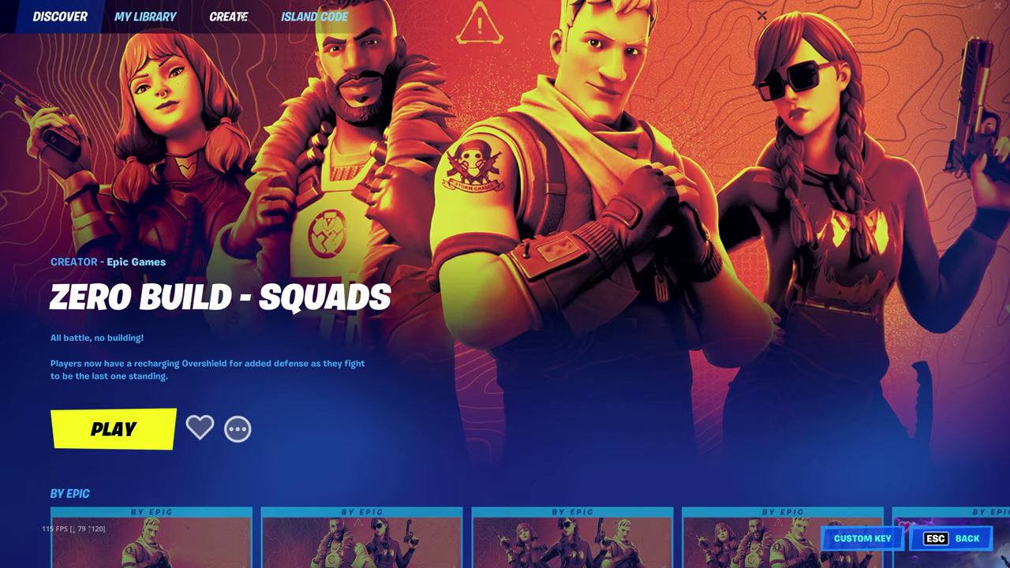
click(237, 17)
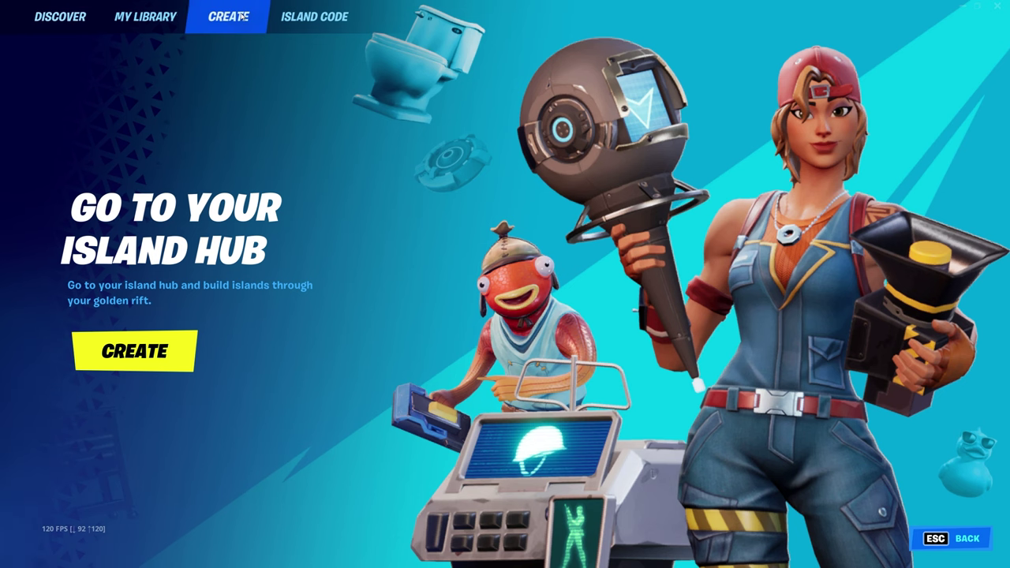
click(156, 356)
click(911, 434)
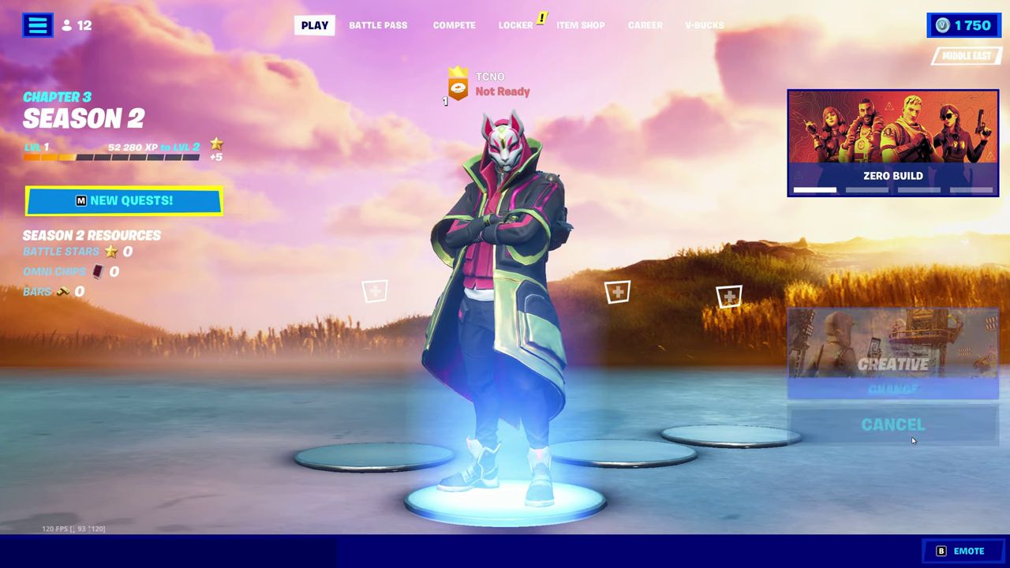